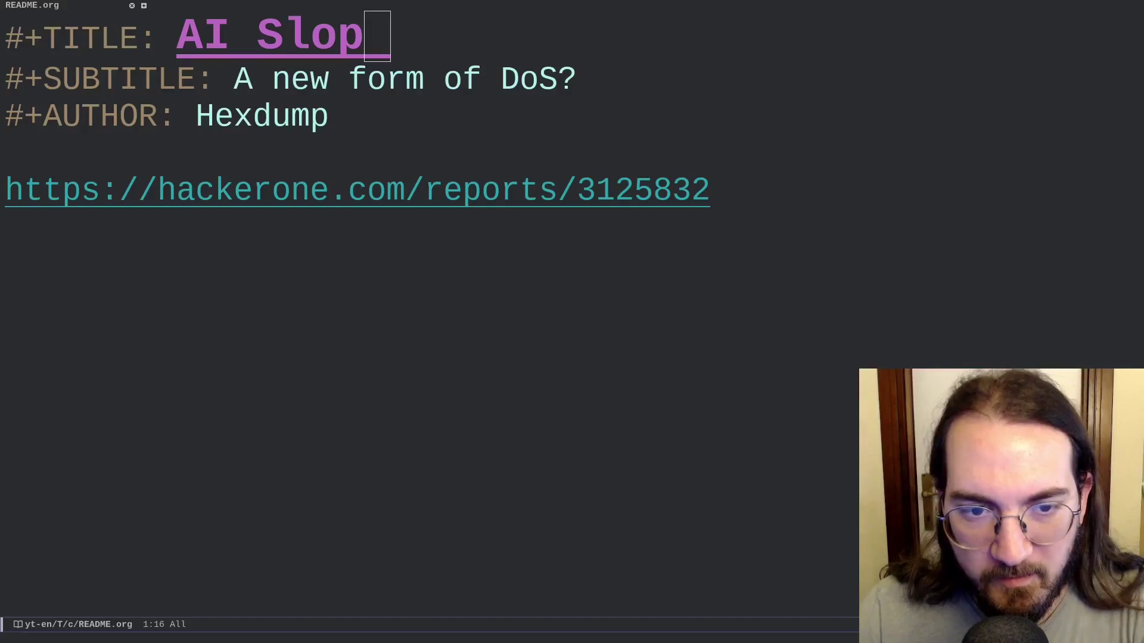
Put the cursor on the hackerone.com/reports/3125832 link in README.org
{"action": "left_click", "coordinate": [822, 190]}
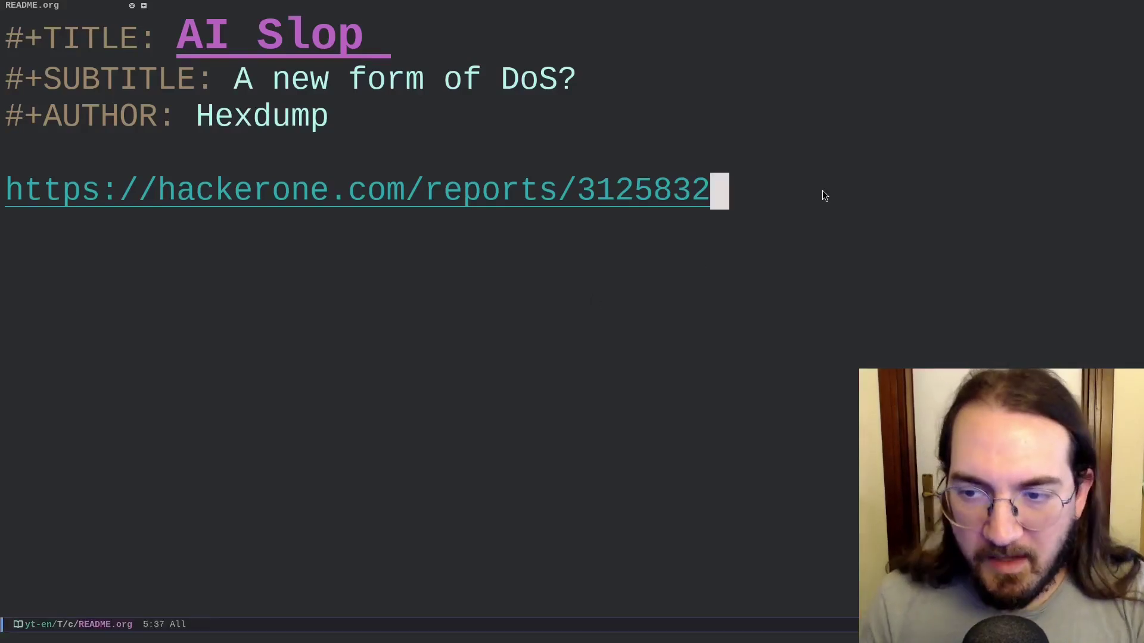
{"action": "key", "text": "alt+b"}
{"action": "key", "text": "alt+b"}
Open report #3125832 in Chromium and close the older duplicate report tab
{"action": "key", "text": "ctrl+c"}
{"action": "key", "text": "ctrl+o"}
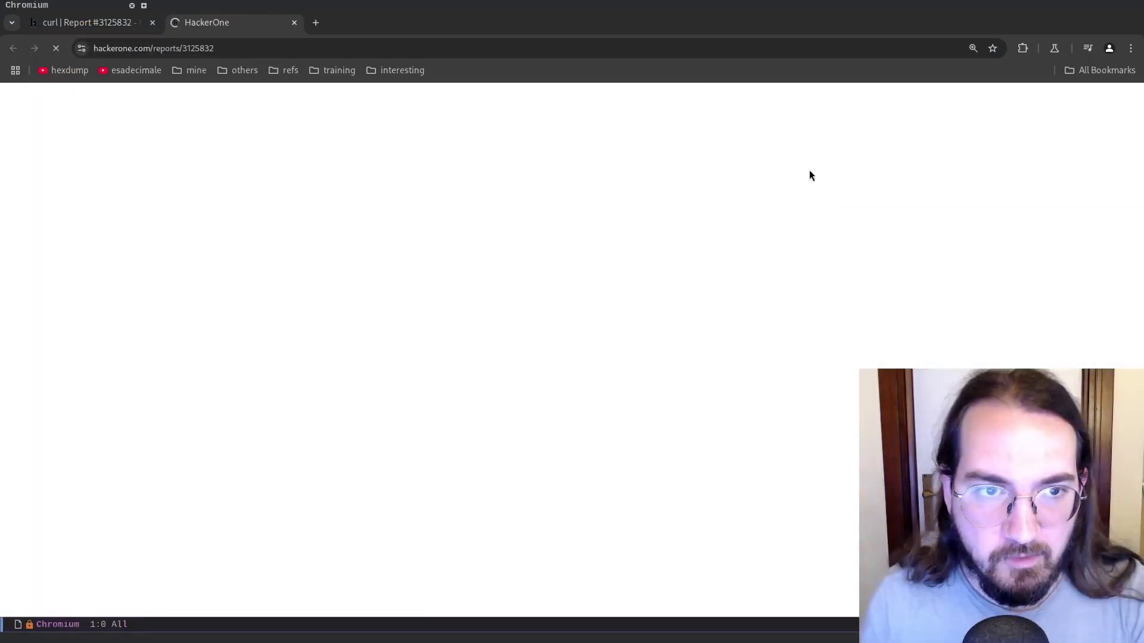
{"action": "left_click", "coordinate": [153, 22]}
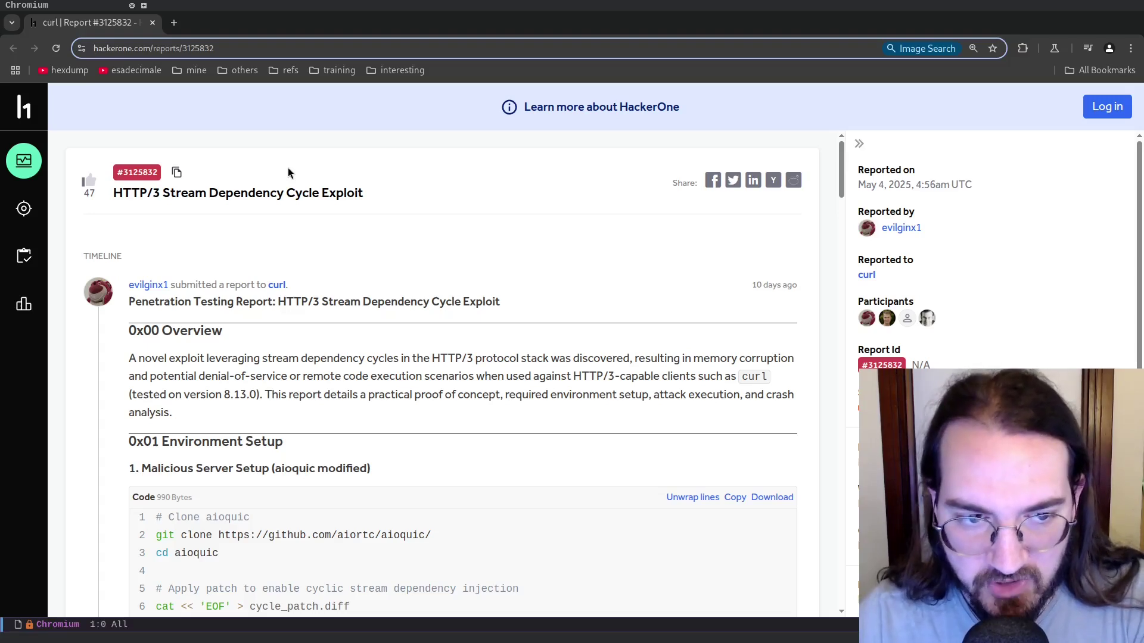
Zoom in on the report and open the curl link under Reported to in a background tab
{"action": "key", "text": "ctrl+plus"}
{"action": "key", "text": "ctrl+plus"}
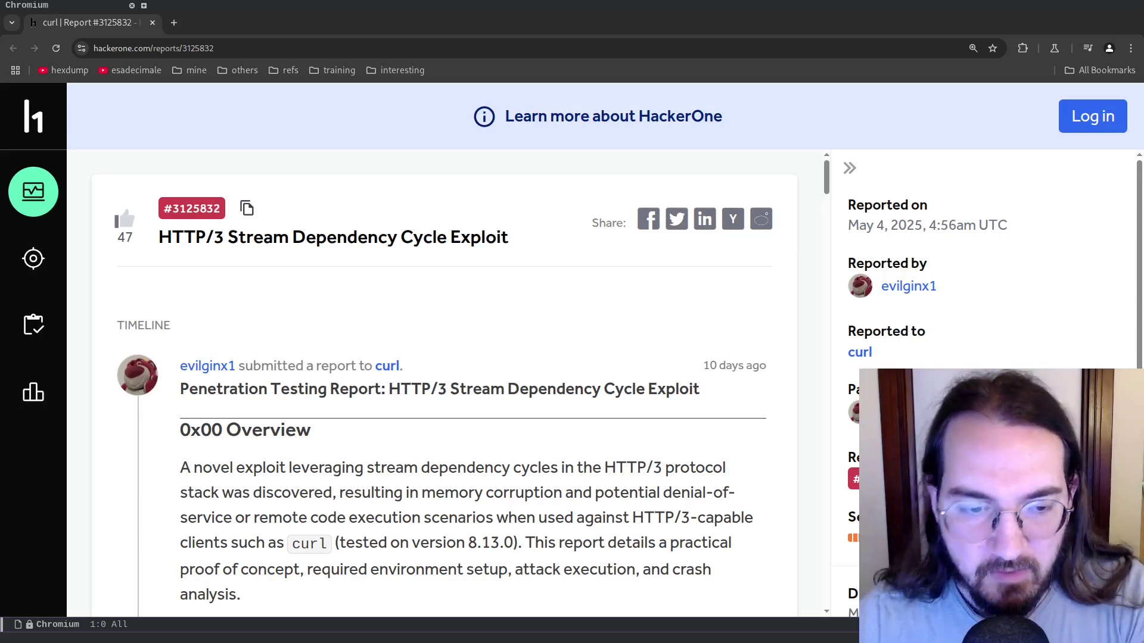
{"action": "scroll", "coordinate": [404, 311], "scroll_direction": "down", "scroll_amount": 3}
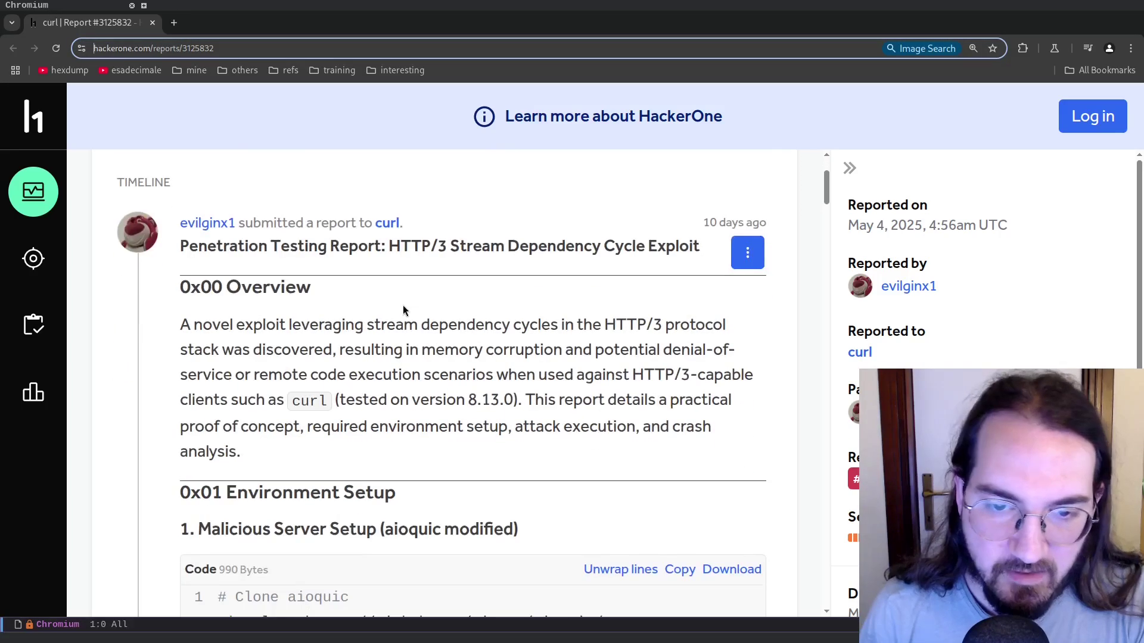
{"action": "scroll", "coordinate": [744, 393], "scroll_direction": "down", "scroll_amount": 1}
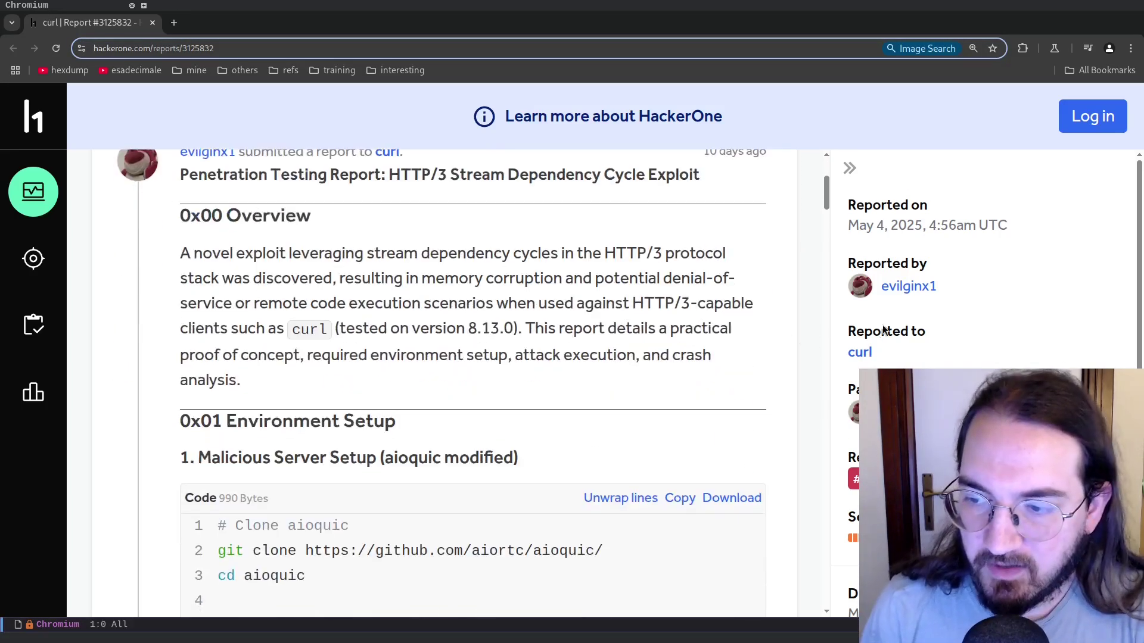
{"action": "middle_click", "coordinate": [862, 352]}
{"action": "scroll", "coordinate": [671, 258], "scroll_direction": "down", "scroll_amount": 3}
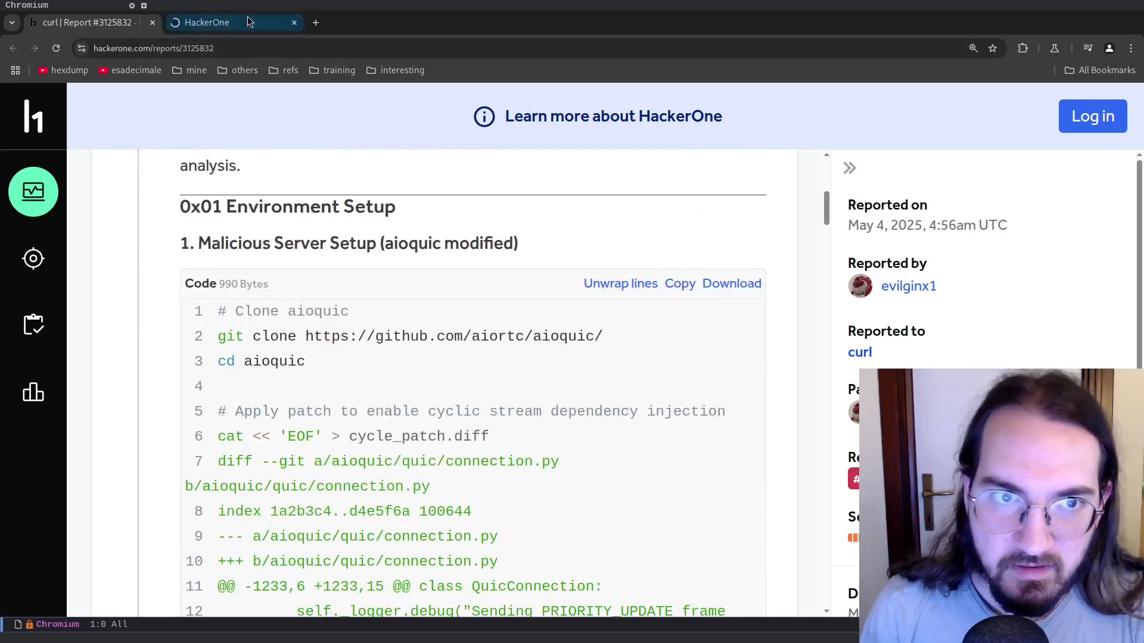
On the curl Bug Bounty Program tab, find the Rewards table and highlight the $540 Low reward
{"action": "left_click", "coordinate": [249, 22]}
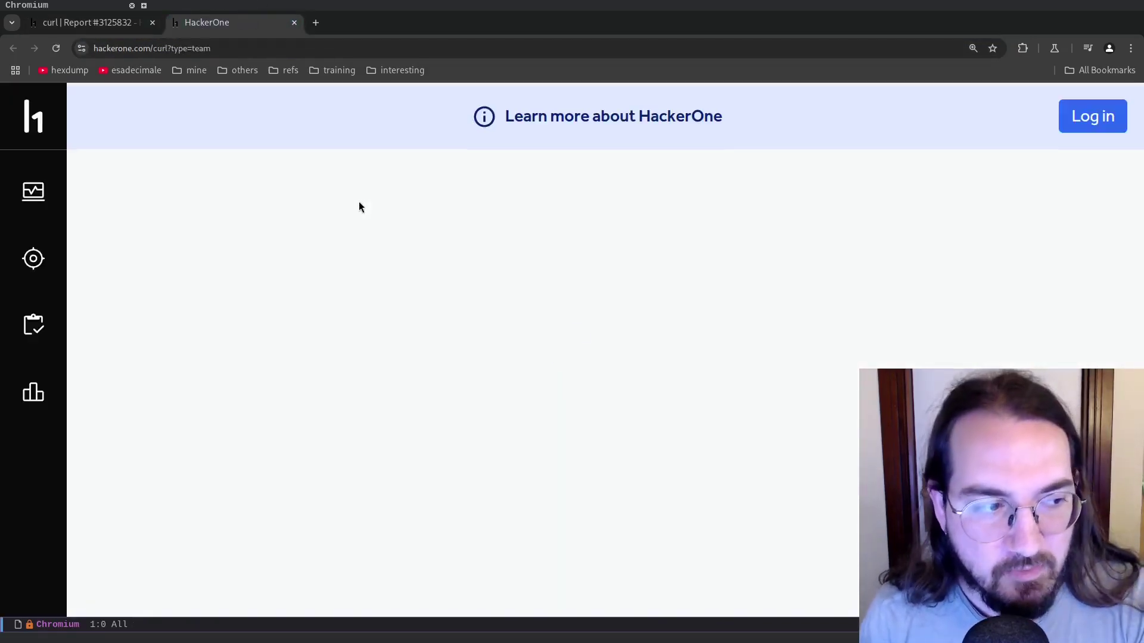
{"action": "scroll", "coordinate": [735, 327], "scroll_direction": "down", "scroll_amount": 3}
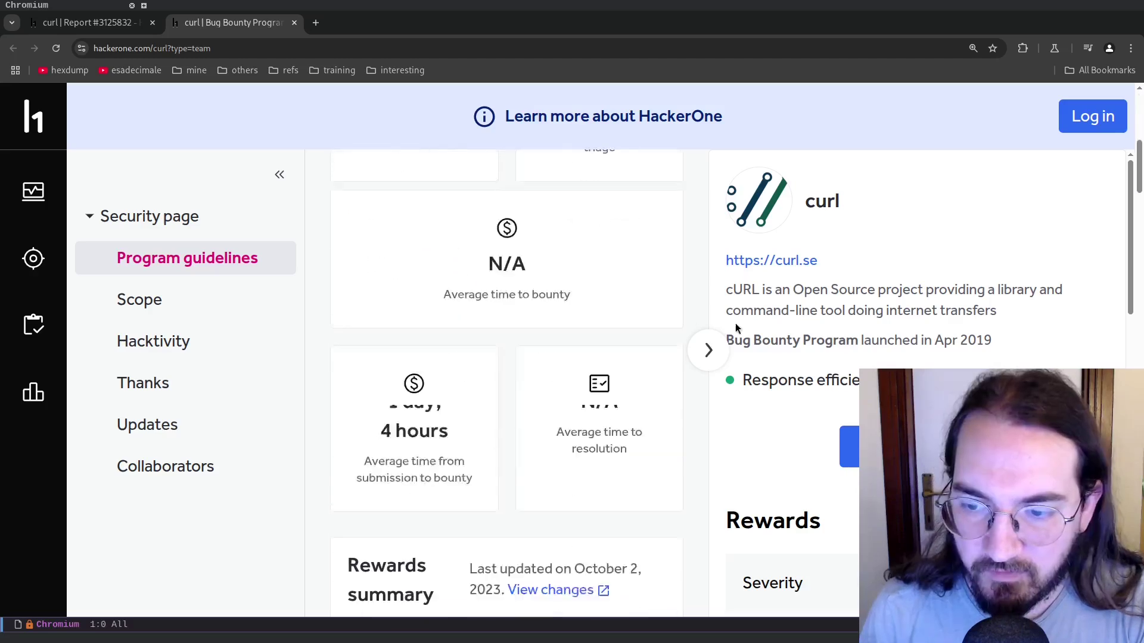
{"action": "scroll", "coordinate": [735, 324], "scroll_direction": "down", "scroll_amount": 5}
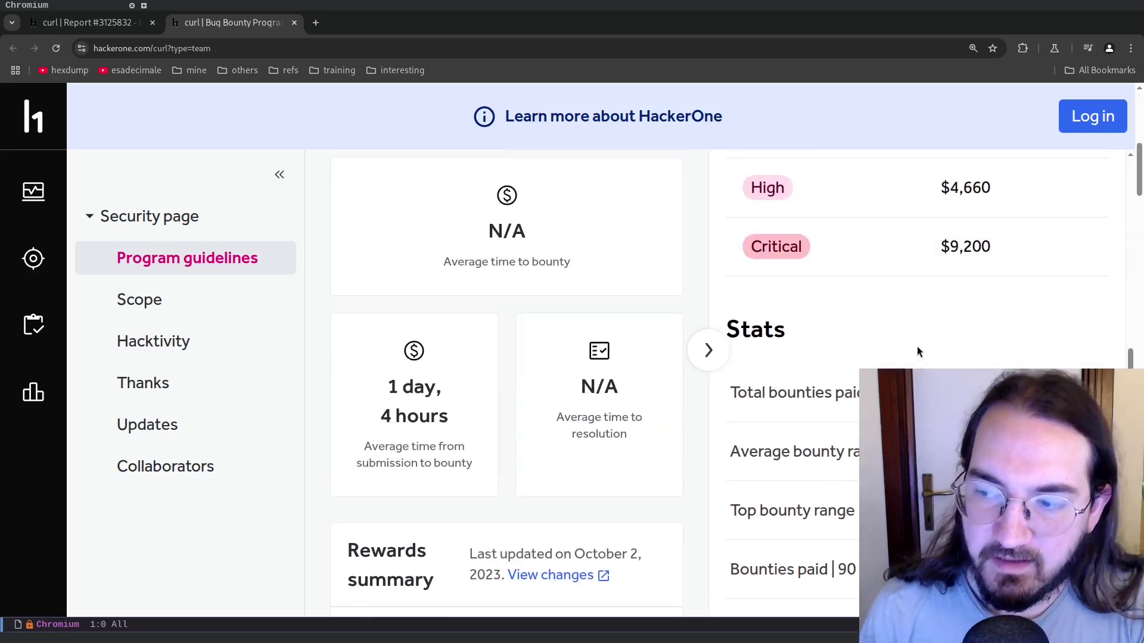
{"action": "scroll", "coordinate": [888, 351], "scroll_direction": "up", "scroll_amount": 4}
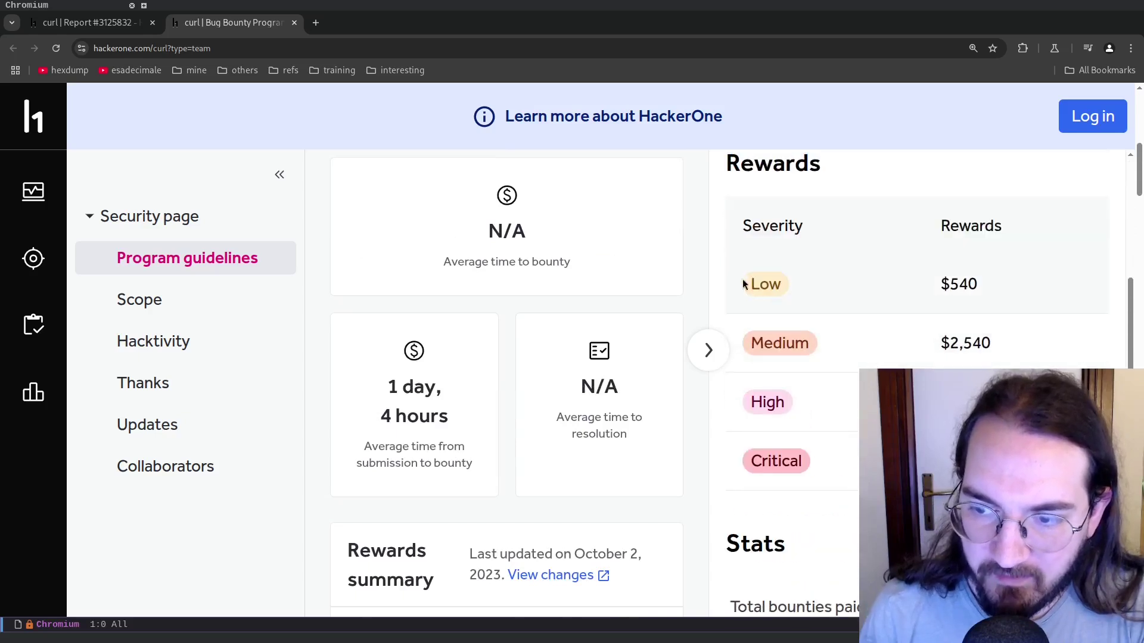
{"action": "left_click_drag", "start_coordinate": [744, 285], "coordinate": [995, 351]}
{"action": "left_click", "coordinate": [995, 351]}
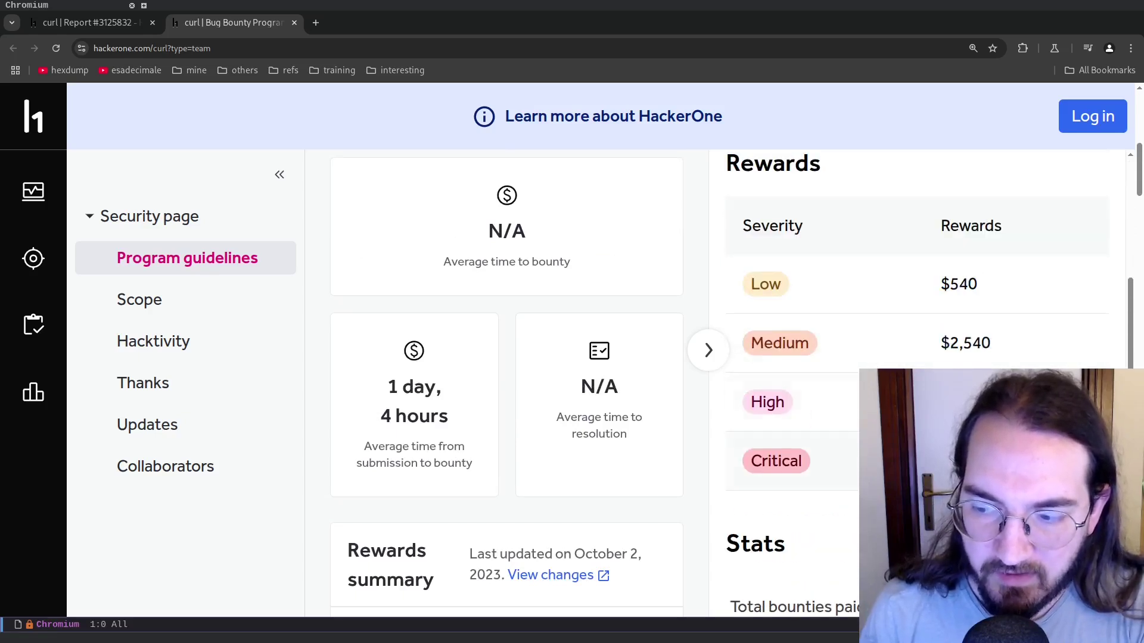
{"action": "double_click", "coordinate": [1025, 304]}
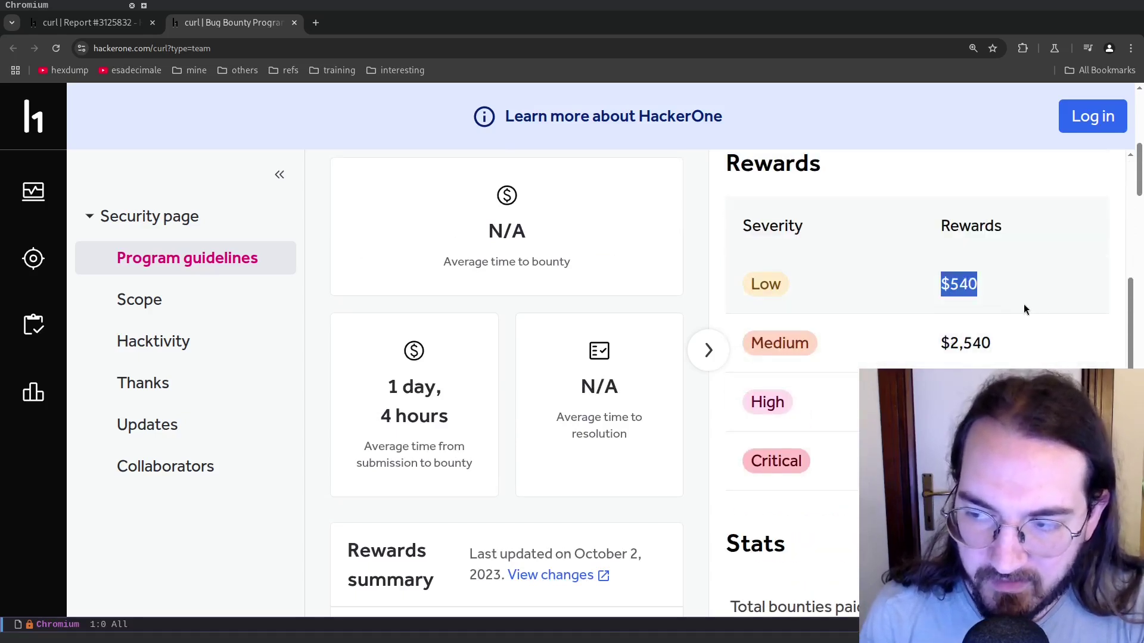
{"action": "left_click", "coordinate": [1024, 309]}
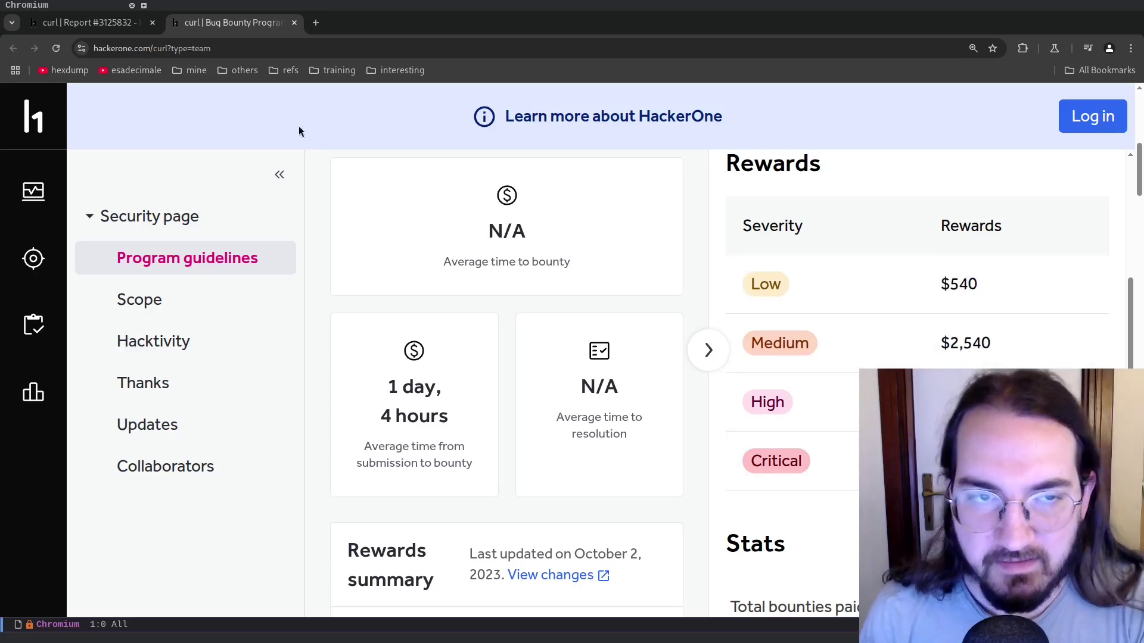
Return to report #3125832 and highlight its title, focusing on the HTTP/3 part
{"action": "left_click", "coordinate": [92, 22]}
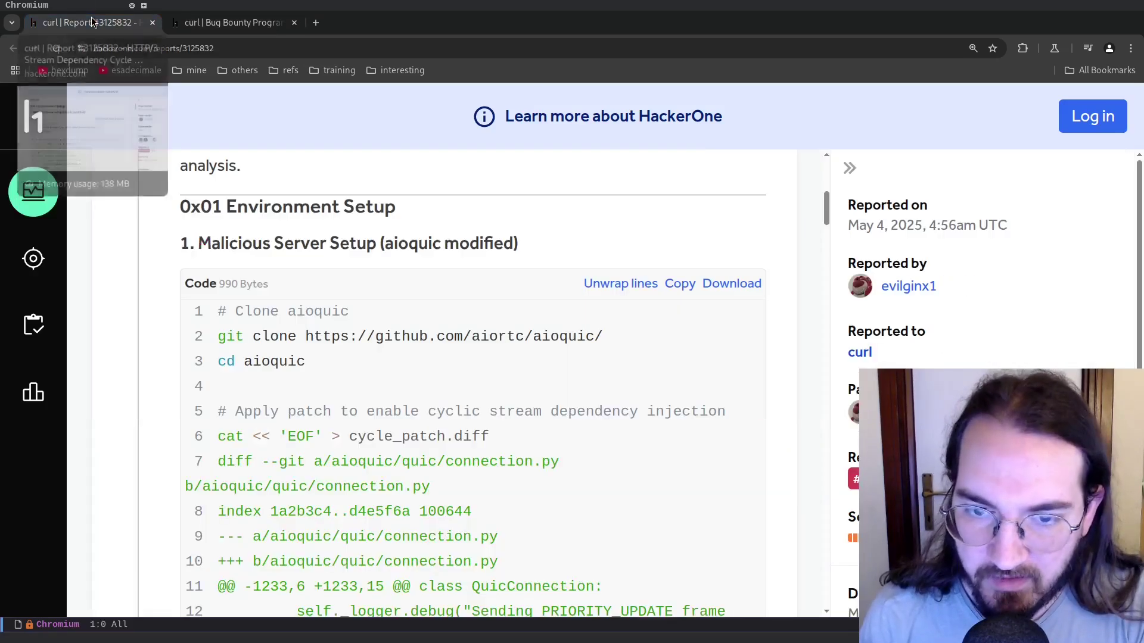
{"action": "scroll", "coordinate": [280, 339], "scroll_direction": "up", "scroll_amount": 5}
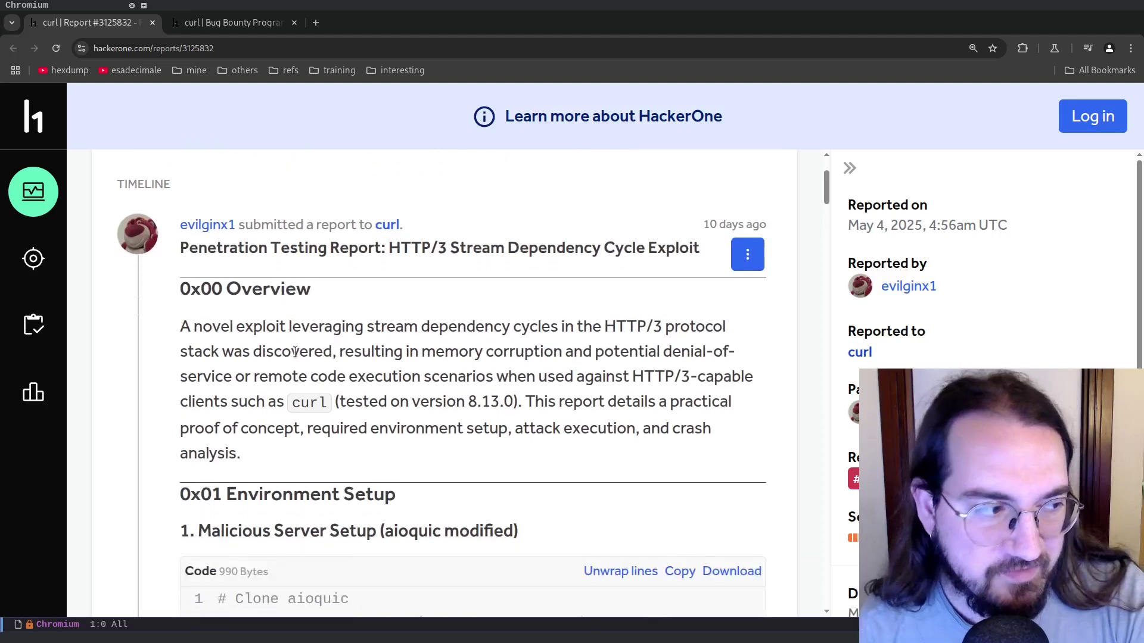
{"action": "left_click_drag", "start_coordinate": [180, 246], "coordinate": [721, 254]}
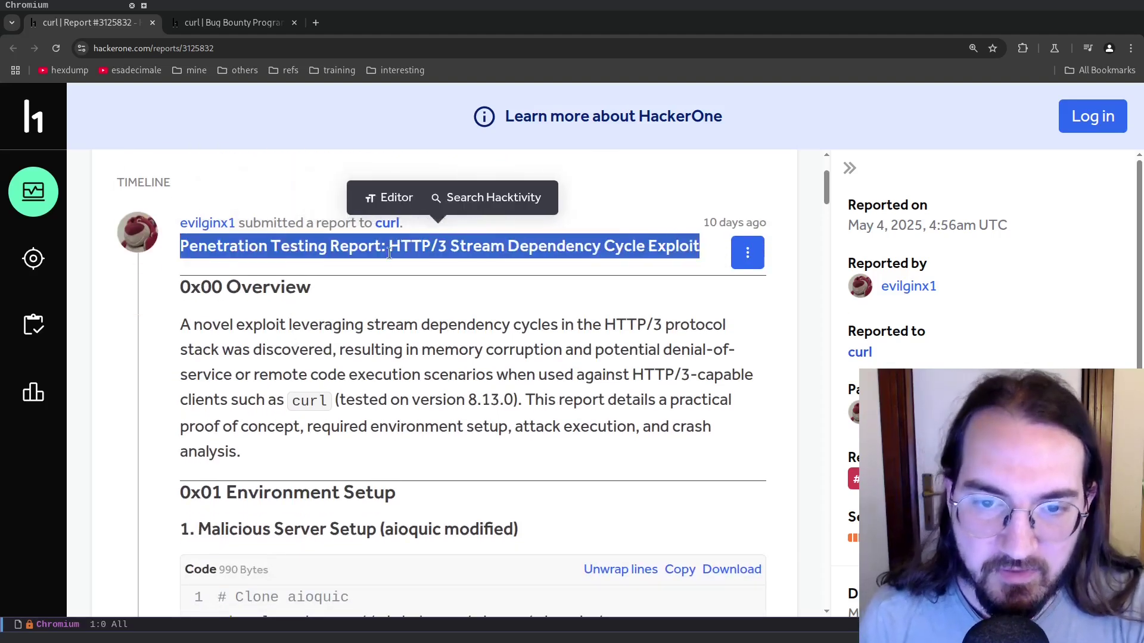
{"action": "left_click_drag", "start_coordinate": [389, 253], "coordinate": [696, 263]}
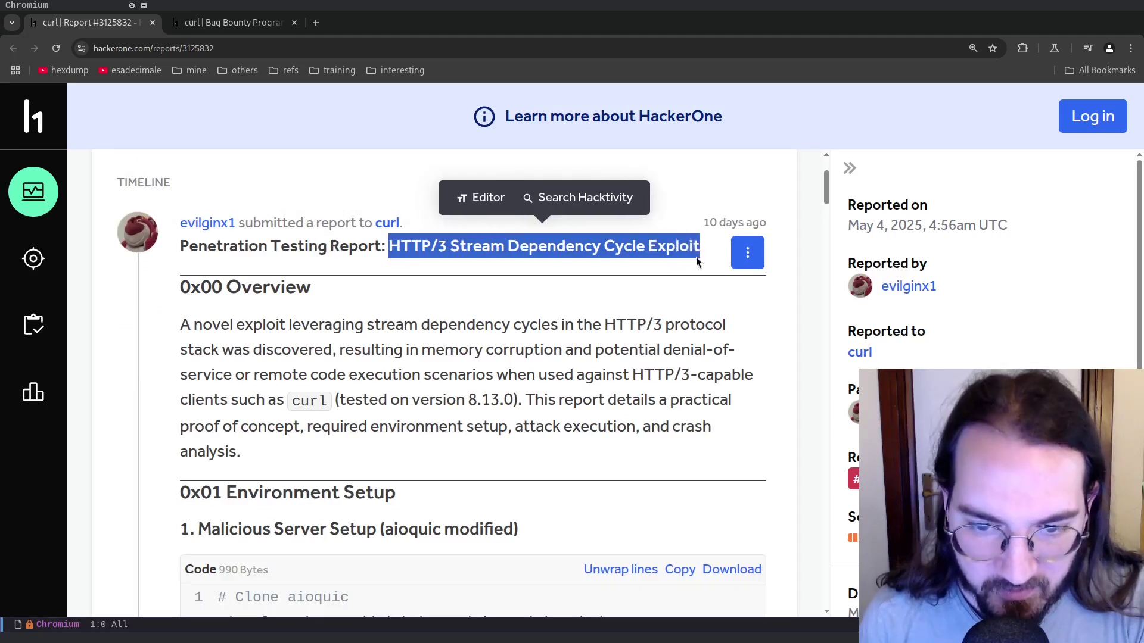
Highlight the 0x00 Overview paragraph and the phrase 'stream dependency cycles', then reach Environment Setup
{"action": "left_click_drag", "start_coordinate": [179, 325], "coordinate": [240, 452]}
{"action": "left_click", "coordinate": [306, 374]}
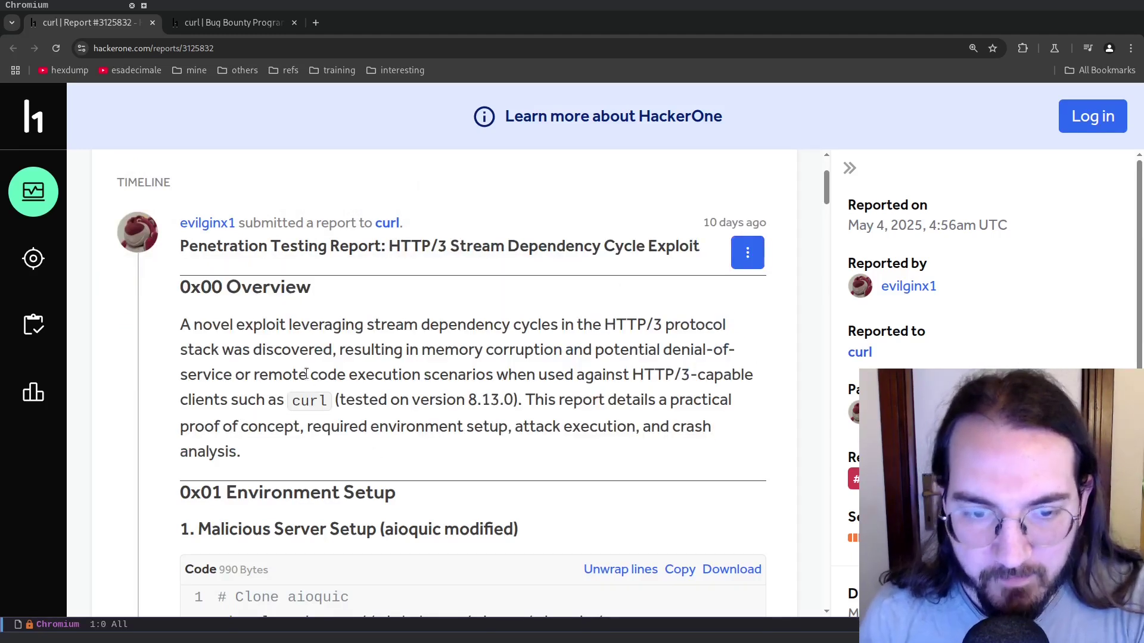
{"action": "left_click_drag", "start_coordinate": [180, 327], "coordinate": [395, 462]}
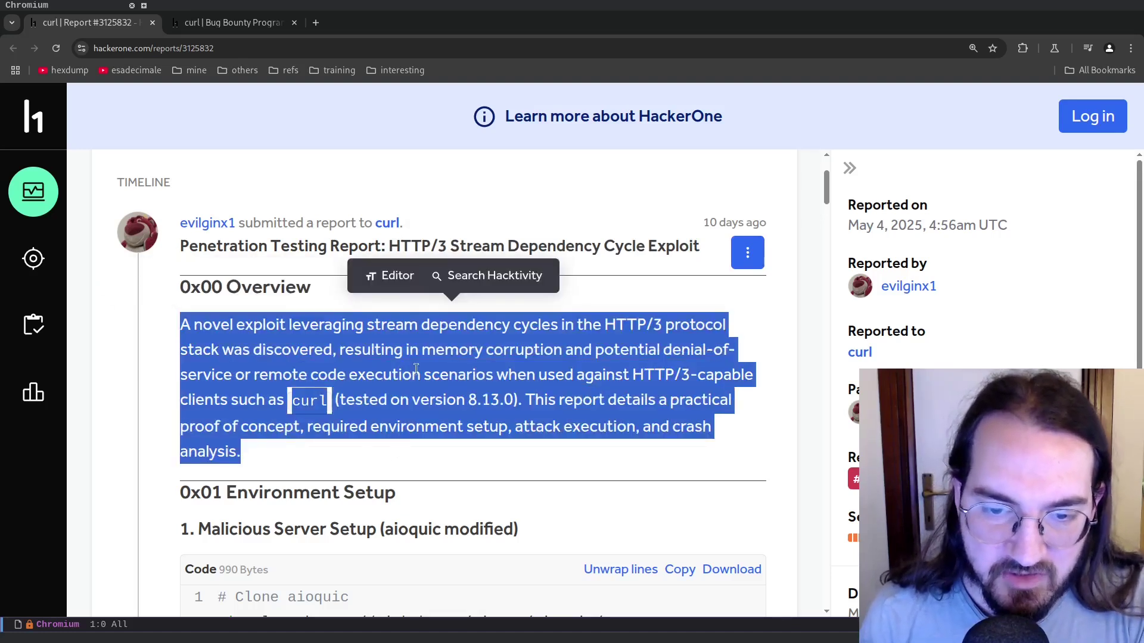
{"action": "left_click_drag", "start_coordinate": [366, 325], "coordinate": [564, 327]}
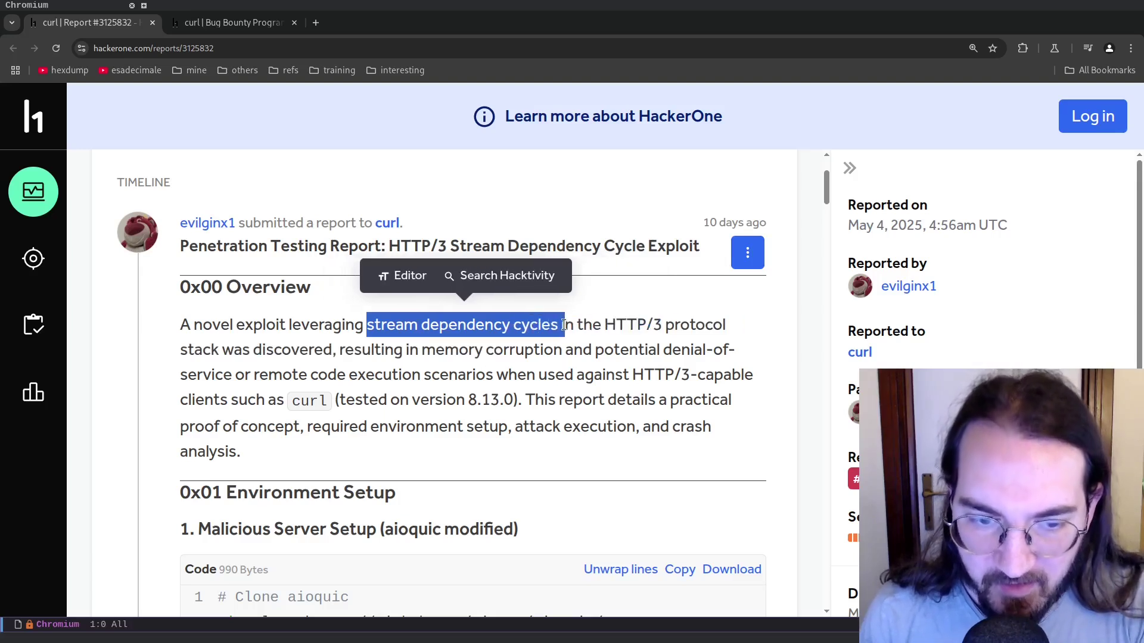
{"action": "left_click", "coordinate": [521, 356]}
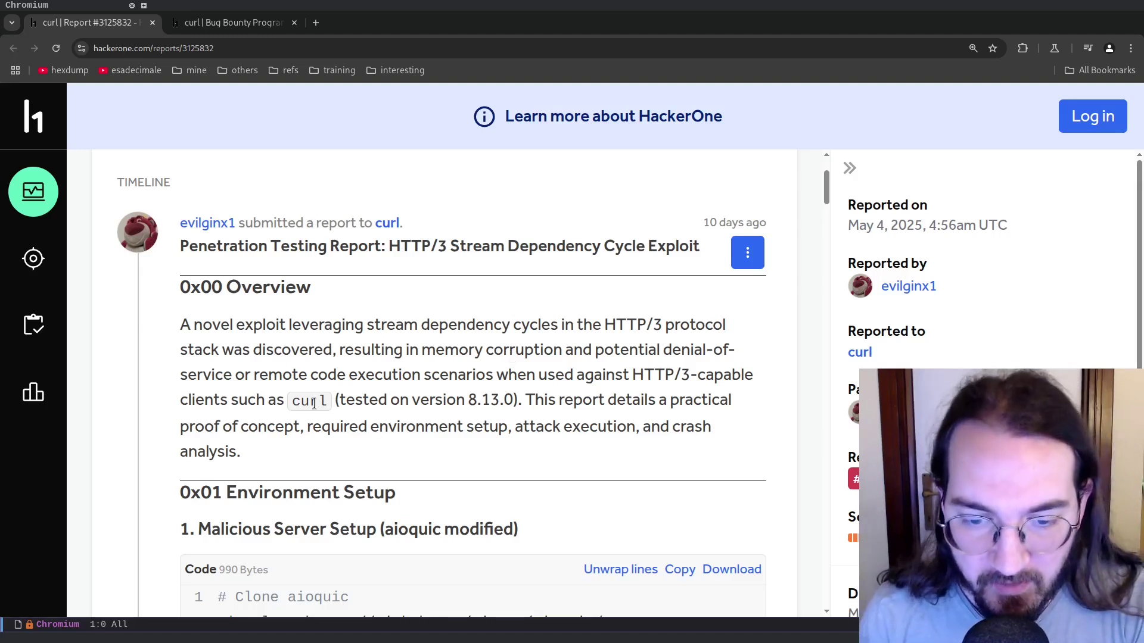
{"action": "scroll", "coordinate": [314, 404], "scroll_direction": "down", "scroll_amount": 3}
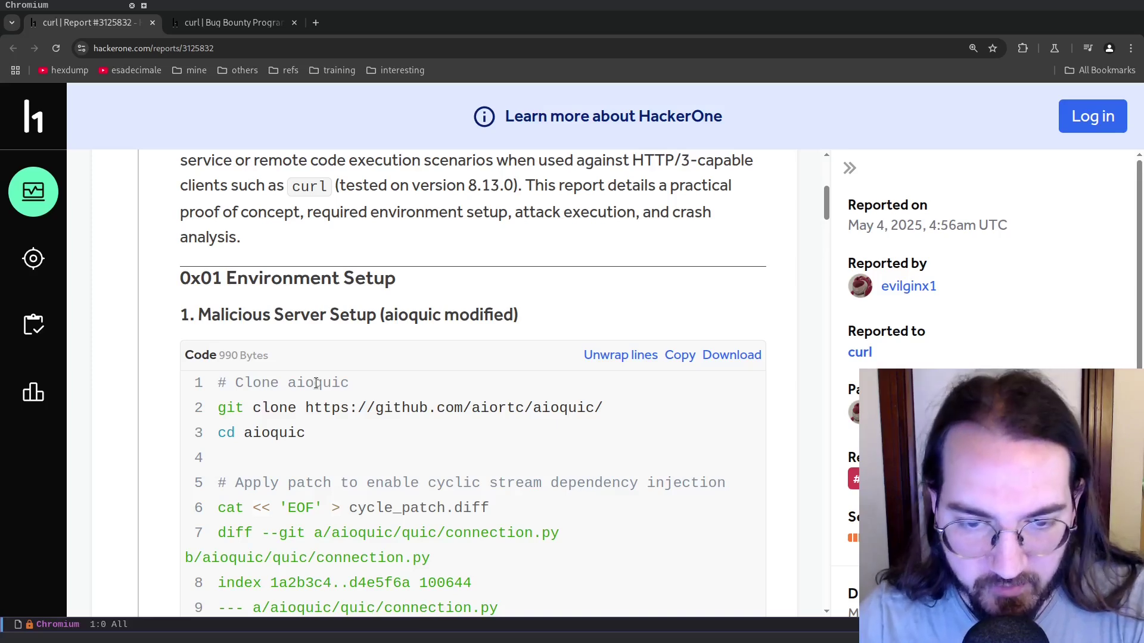
Highlight the Malicious Server Setup heading, 'aioquic', and the patch's diff lines
{"action": "scroll", "coordinate": [316, 383], "scroll_direction": "up", "scroll_amount": 2}
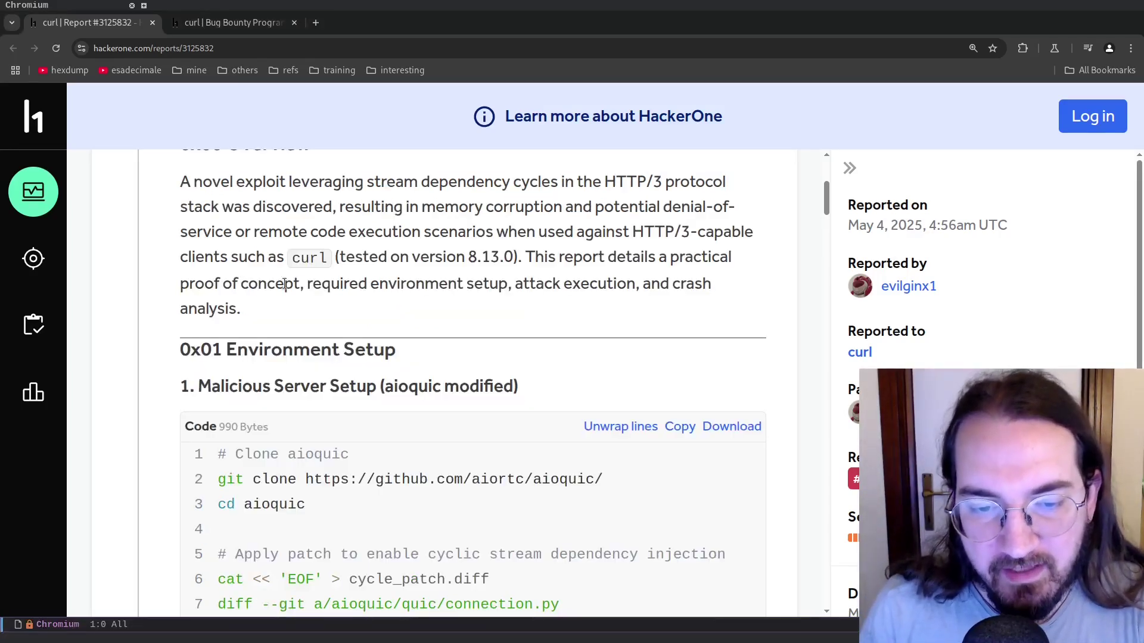
{"action": "scroll", "coordinate": [280, 285], "scroll_direction": "down", "scroll_amount": 2}
{"action": "left_click_drag", "start_coordinate": [181, 316], "coordinate": [523, 314]}
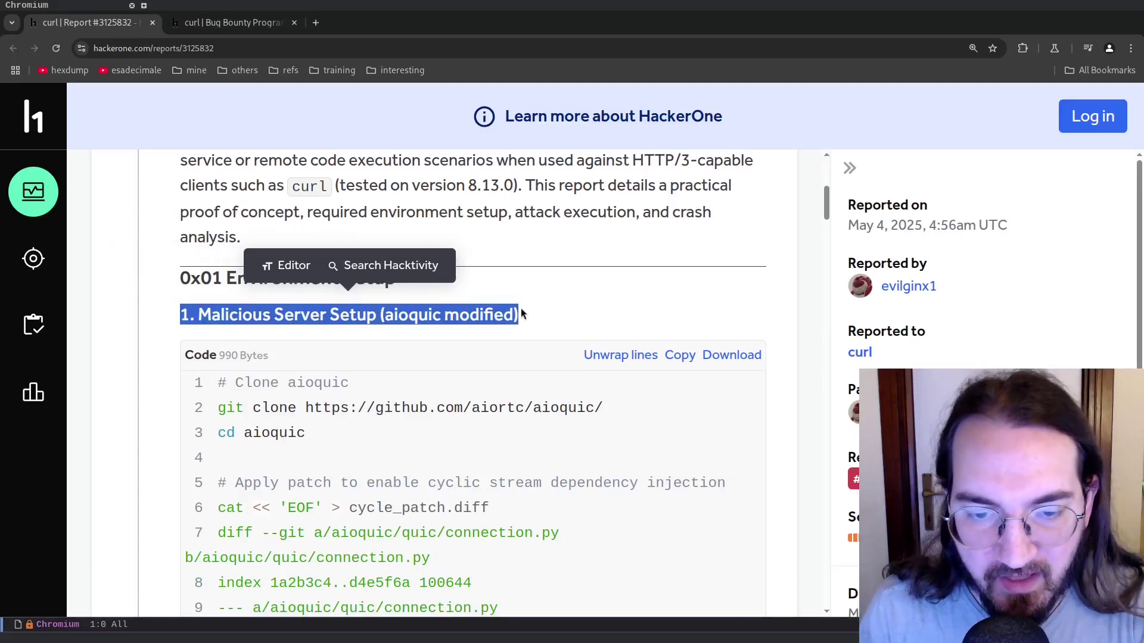
{"action": "scroll", "coordinate": [521, 314], "scroll_direction": "down", "scroll_amount": 2}
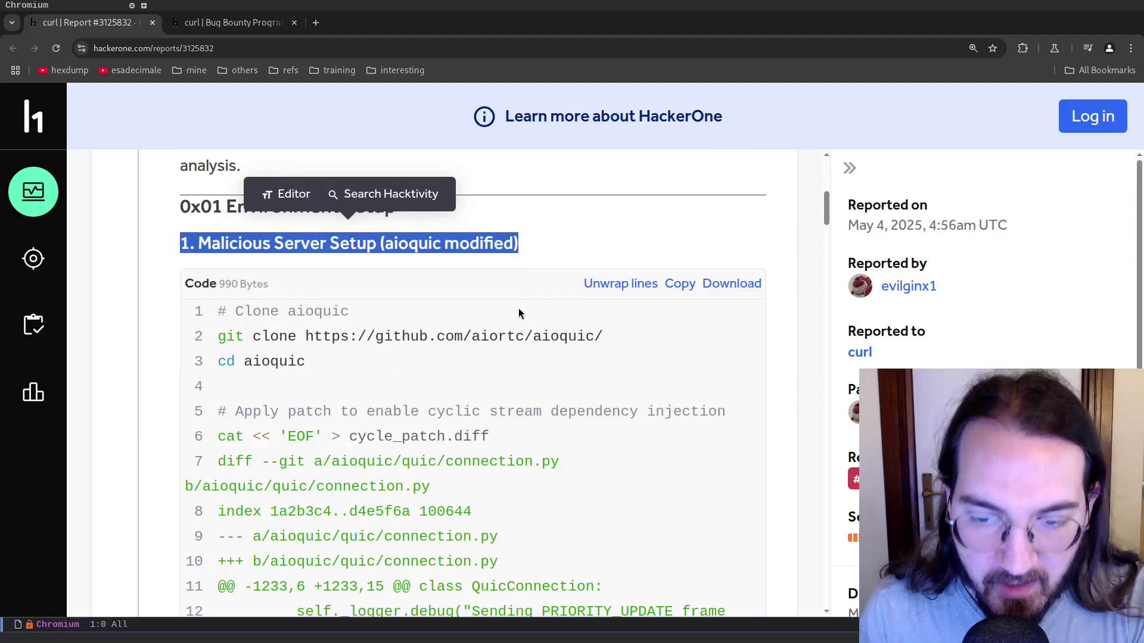
{"action": "left_click_drag", "start_coordinate": [533, 336], "coordinate": [594, 332]}
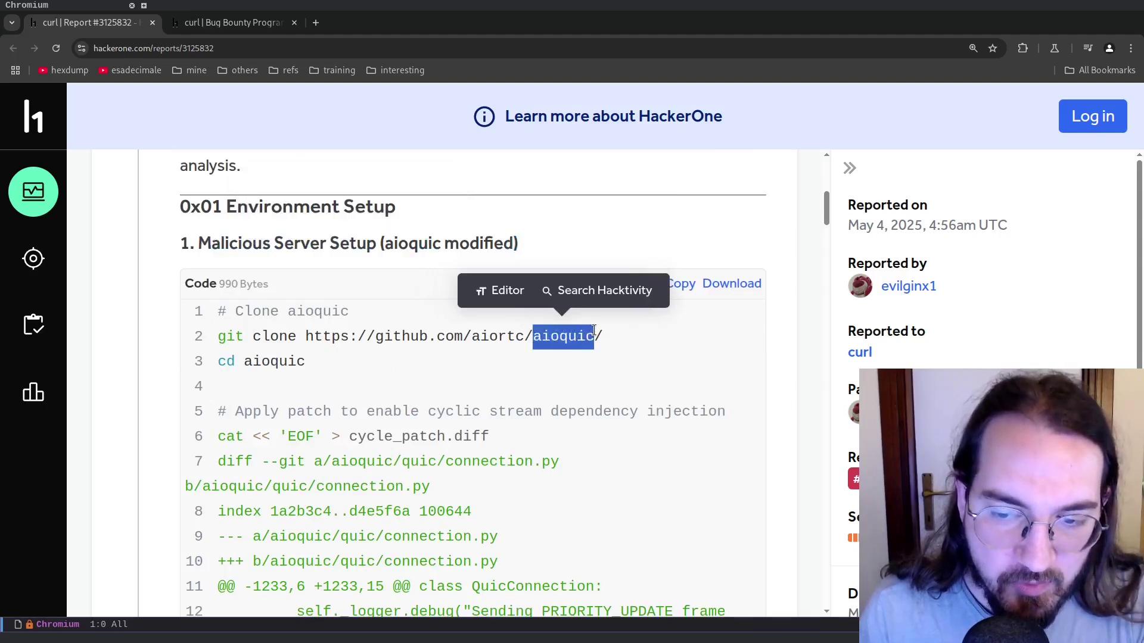
{"action": "scroll", "coordinate": [594, 332], "scroll_direction": "down", "scroll_amount": 2}
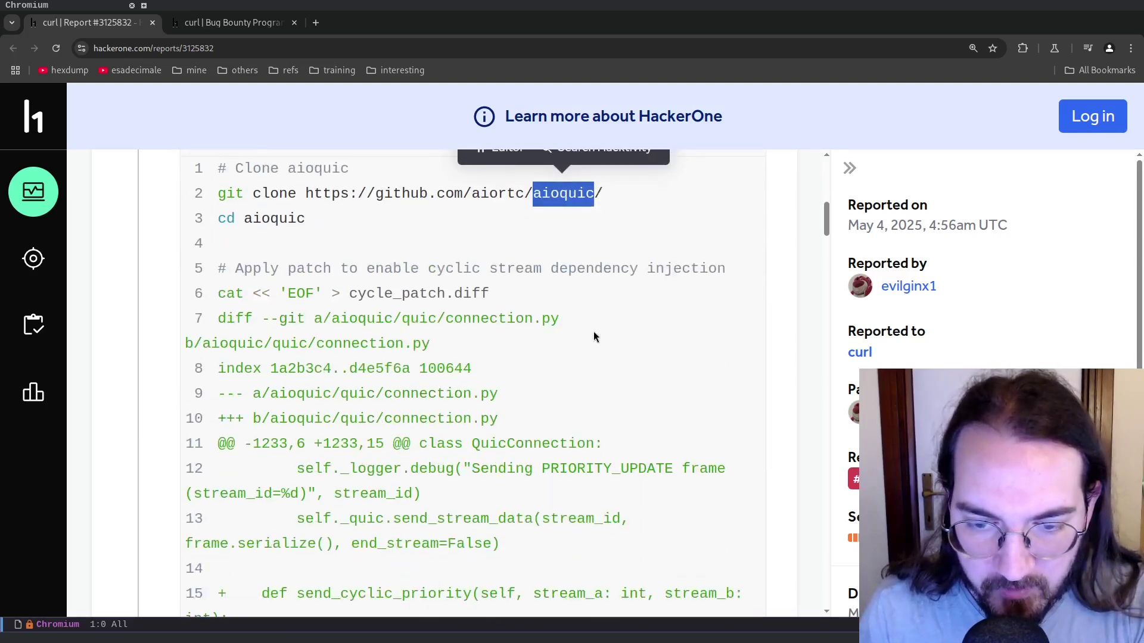
{"action": "scroll", "coordinate": [255, 267], "scroll_direction": "down", "scroll_amount": 4}
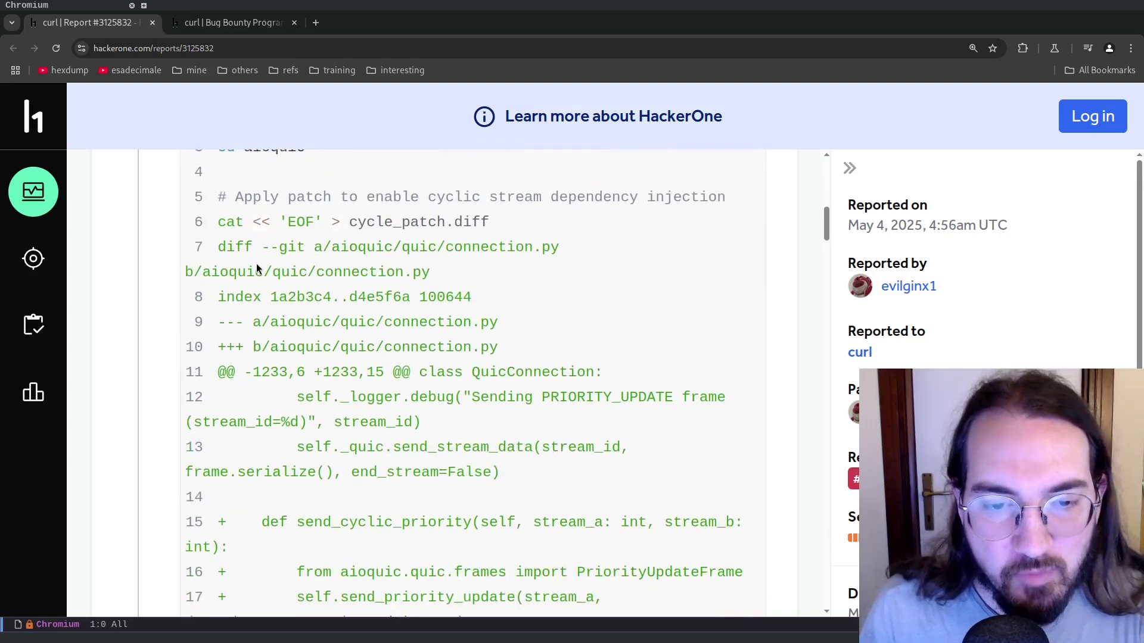
{"action": "left_click_drag", "start_coordinate": [218, 247], "coordinate": [542, 448]}
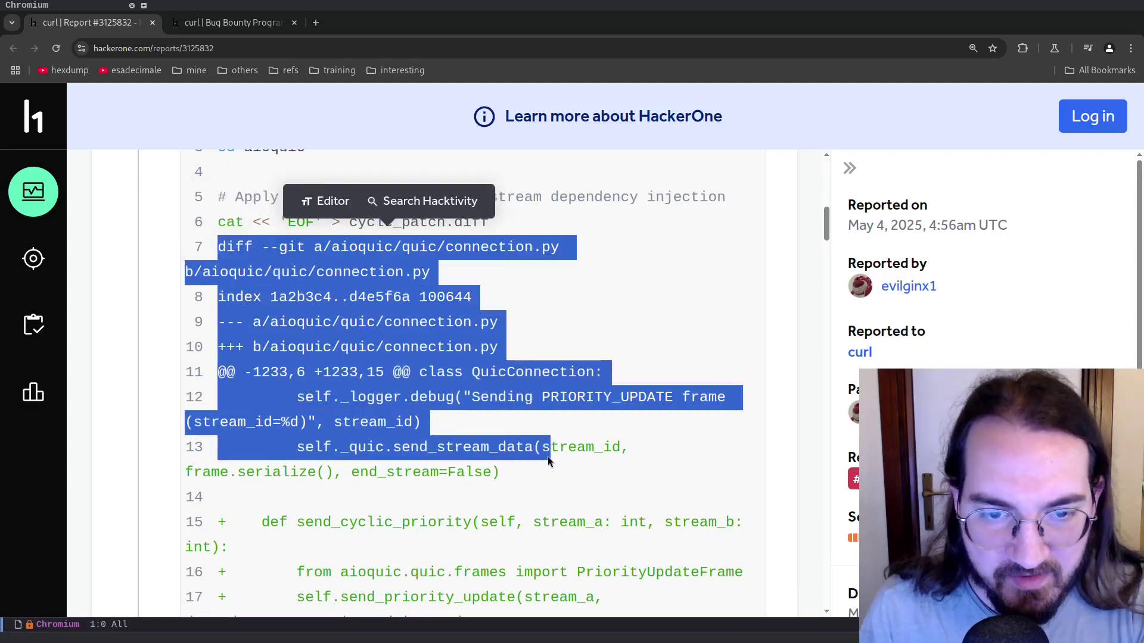
Highlight send_cyclic_priority and the patch's closing code up to the 0x02 Proof-of-Concept section
{"action": "scroll", "coordinate": [388, 369], "scroll_direction": "down", "scroll_amount": 2}
{"action": "scroll", "coordinate": [388, 369], "scroll_direction": "down", "scroll_amount": 6}
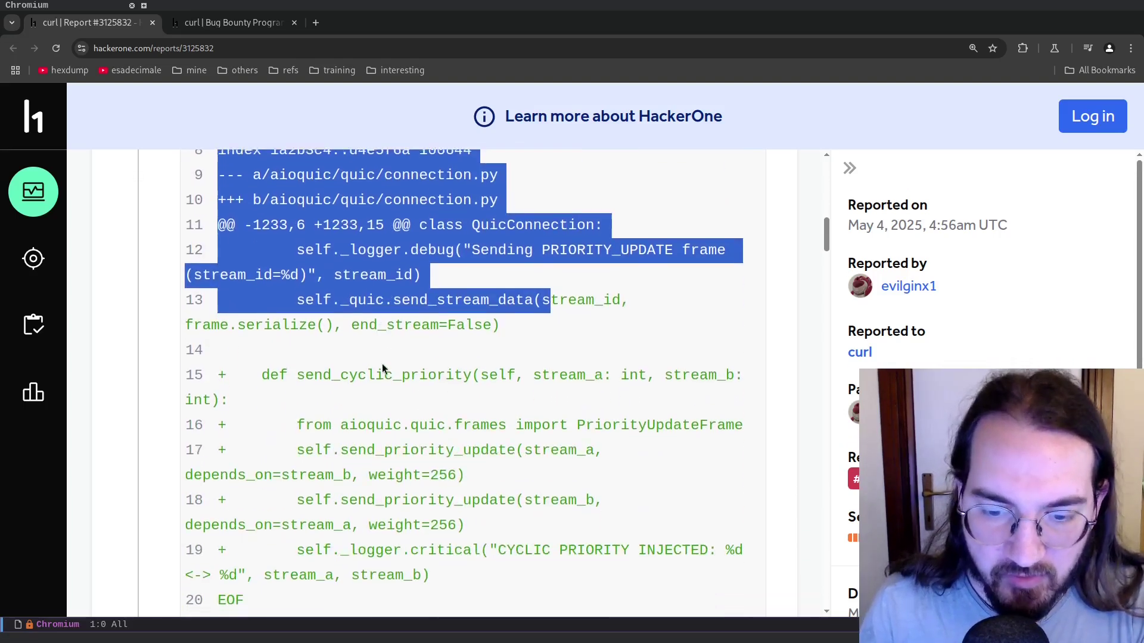
{"action": "scroll", "coordinate": [373, 354], "scroll_direction": "up", "scroll_amount": 4}
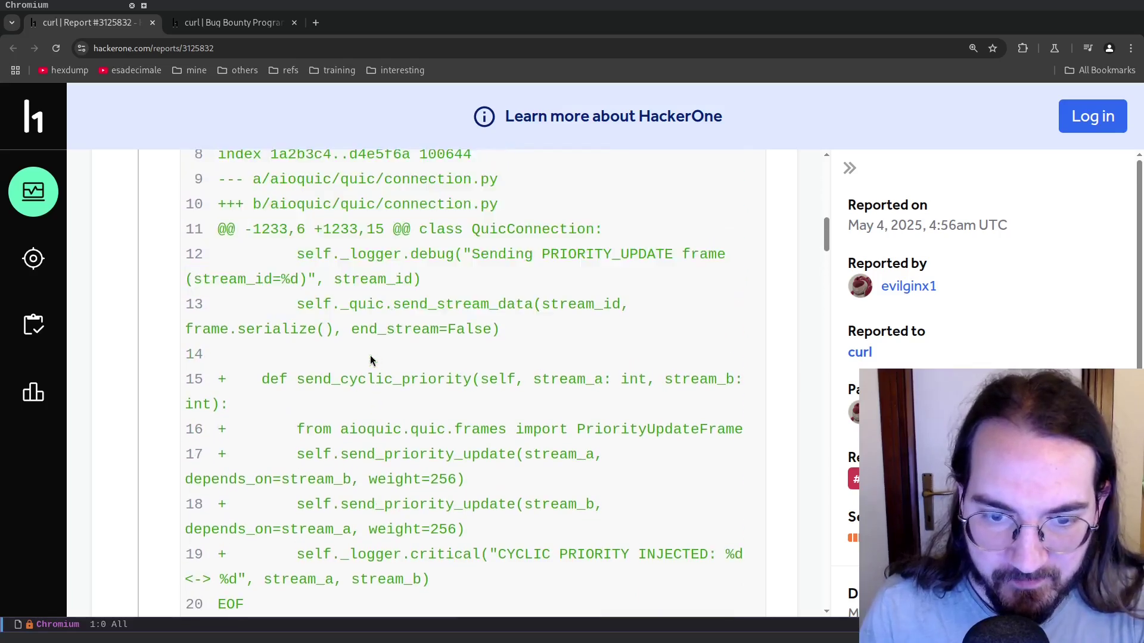
{"action": "left_click_drag", "start_coordinate": [304, 379], "coordinate": [471, 383]}
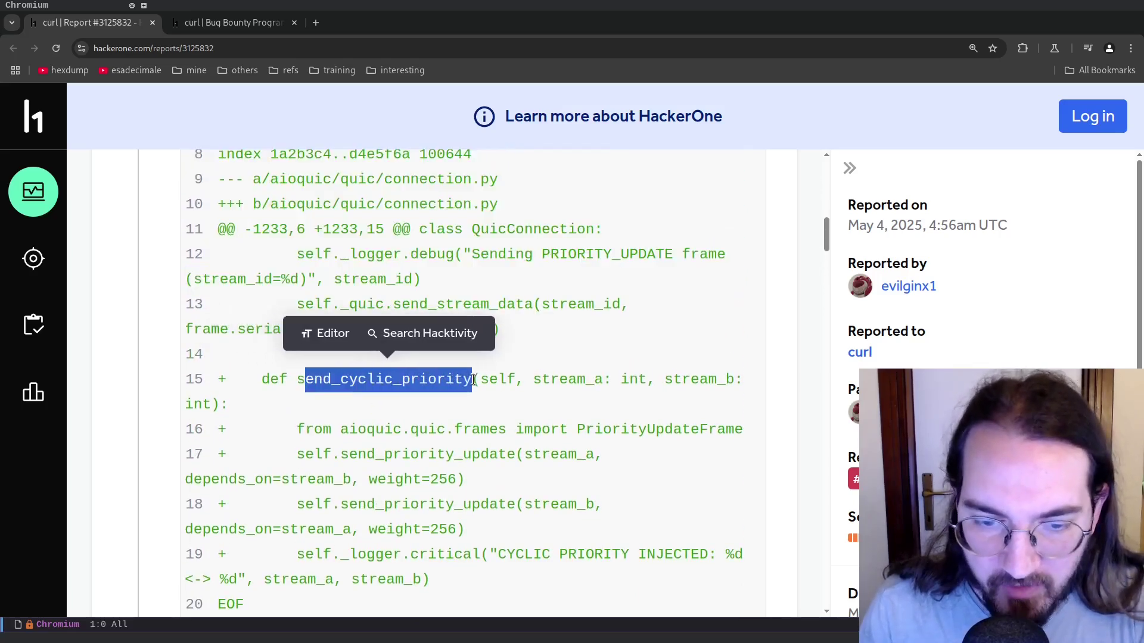
{"action": "scroll", "coordinate": [472, 384], "scroll_direction": "up", "scroll_amount": 8}
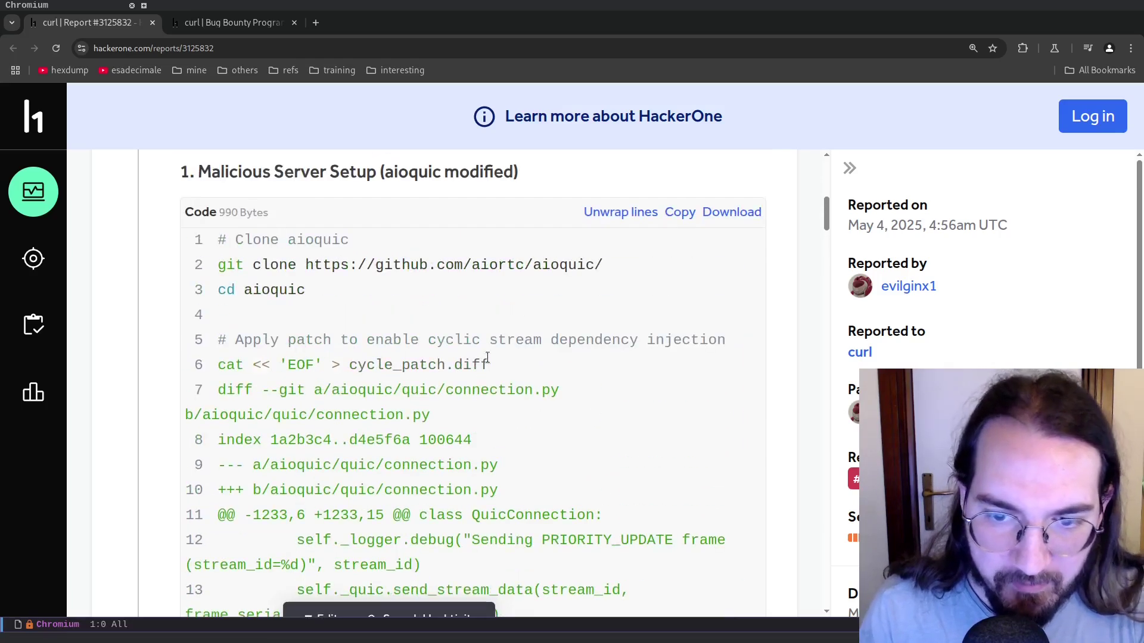
{"action": "left_click_drag", "start_coordinate": [532, 264], "coordinate": [593, 264]}
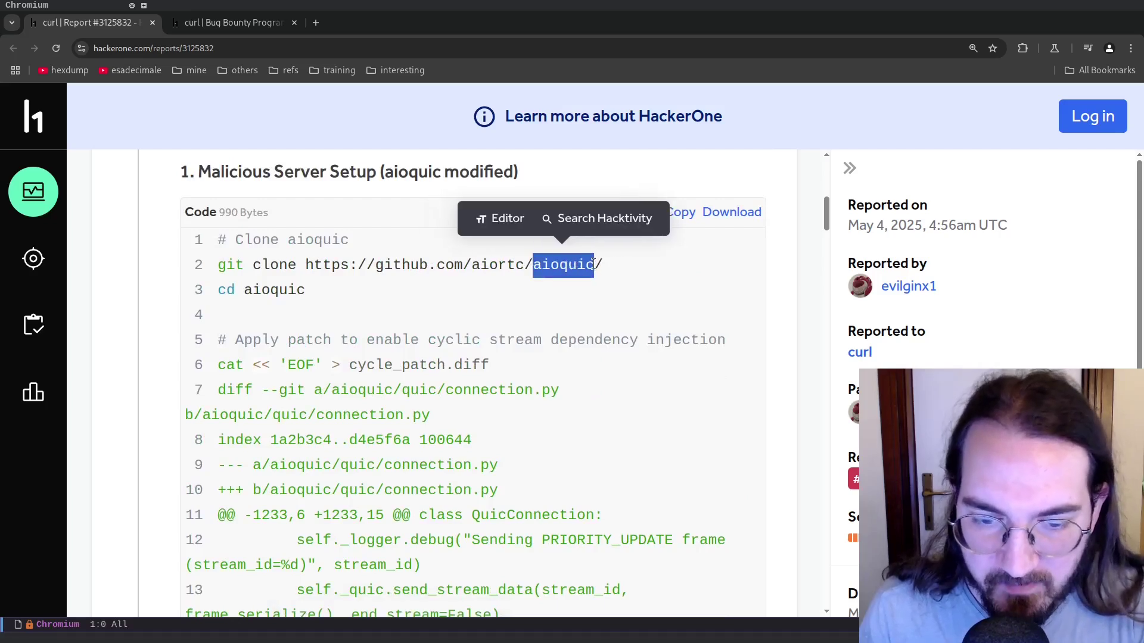
Scroll to exploit_server.py and highlight the Malicious HTTP/3 Server heading and the aioquic import
{"action": "scroll", "coordinate": [434, 361], "scroll_direction": "down", "scroll_amount": 5}
{"action": "left_click_drag", "start_coordinate": [226, 179], "coordinate": [374, 285]}
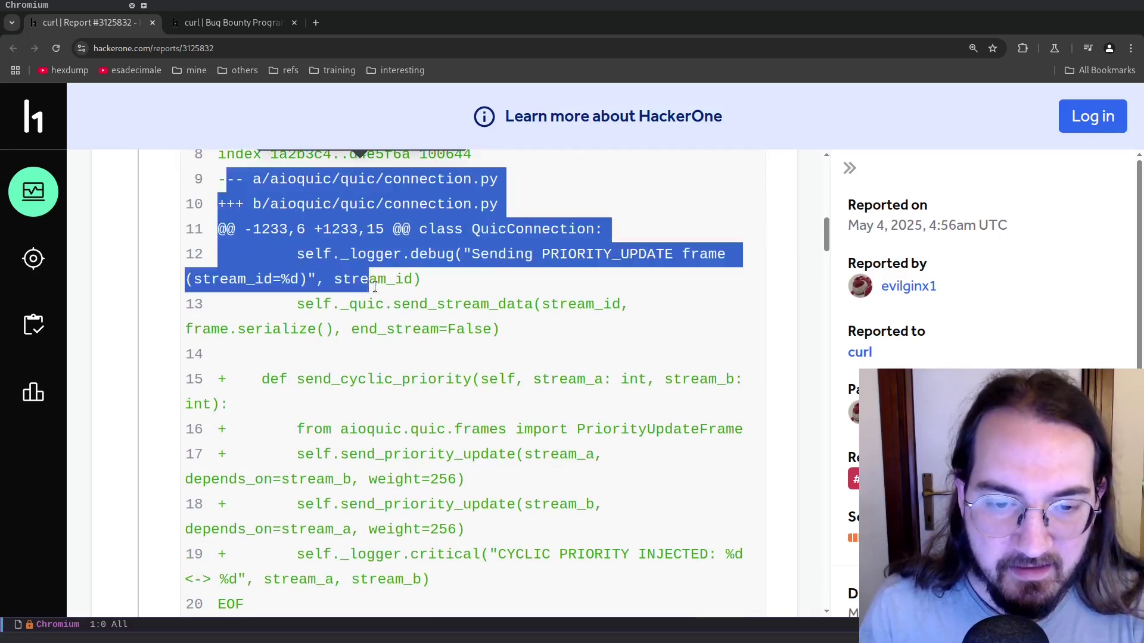
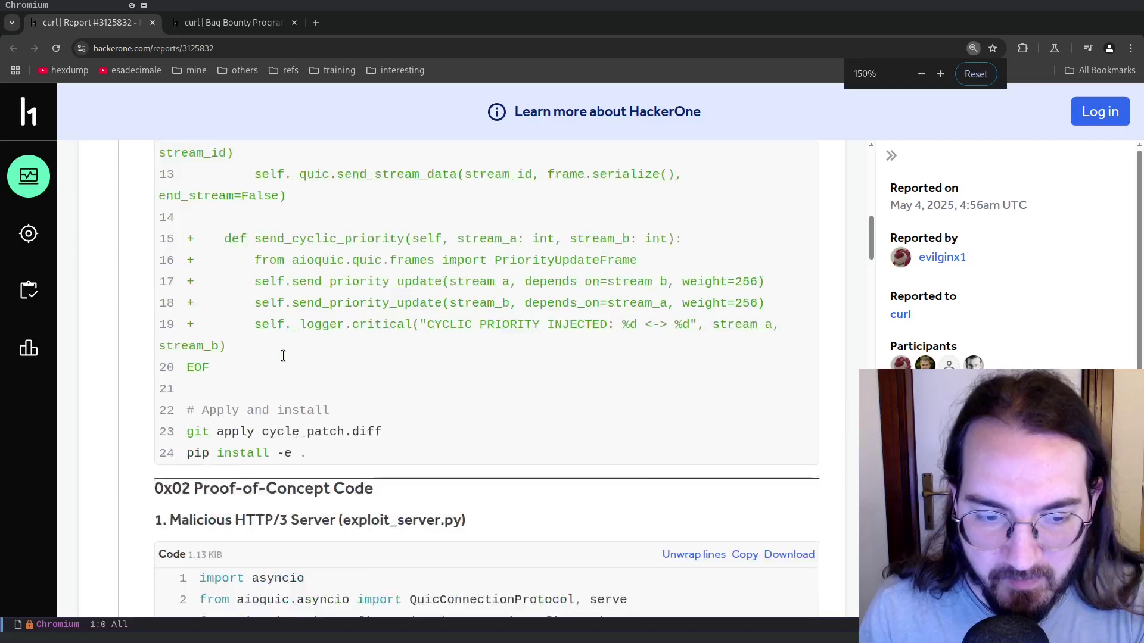
{"action": "scroll", "coordinate": [283, 355], "scroll_direction": "down", "scroll_amount": 5}
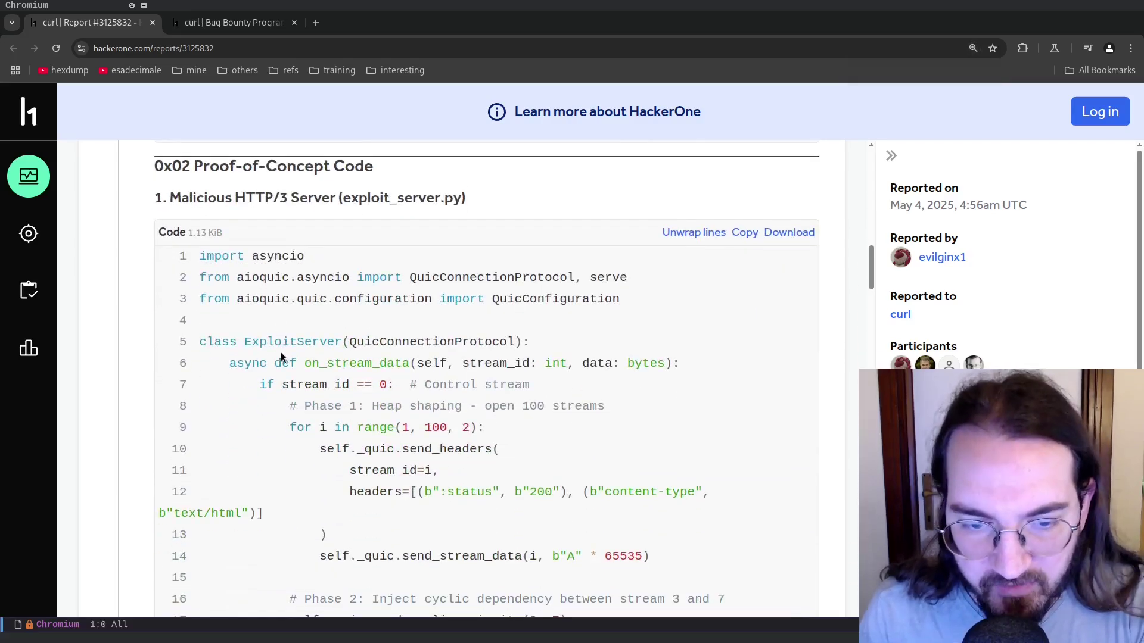
Scroll to exploit_server.py and highlight the Malicious HTTP/3 Server heading and the aioquic import
{"action": "left_click_drag", "start_coordinate": [166, 208], "coordinate": [476, 201]}
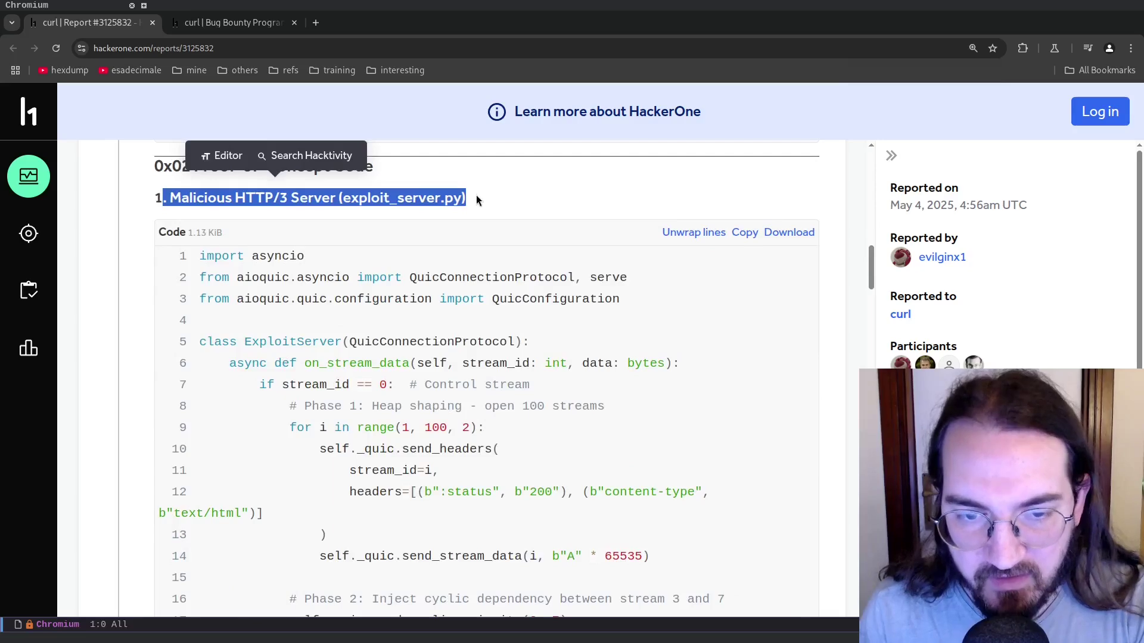
{"action": "left_click_drag", "start_coordinate": [331, 250], "coordinate": [291, 277]}
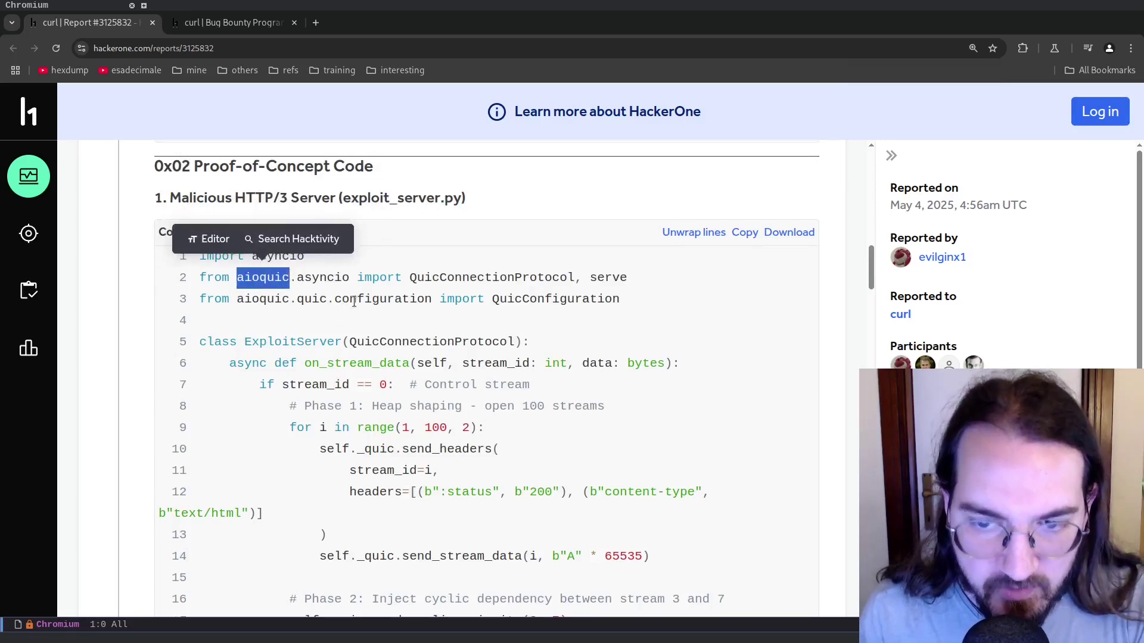
{"action": "scroll", "coordinate": [354, 303], "scroll_direction": "up", "scroll_amount": 8}
{"action": "scroll", "coordinate": [354, 302], "scroll_direction": "down", "scroll_amount": 6}
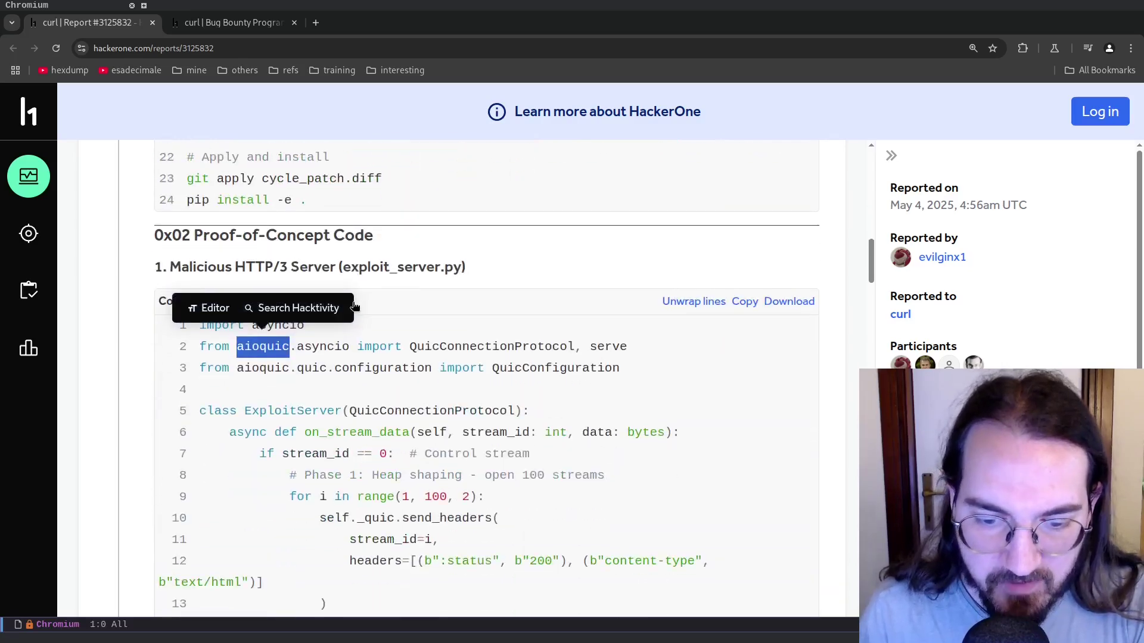
{"action": "scroll", "coordinate": [351, 302], "scroll_direction": "down", "scroll_amount": 4}
{"action": "left_click_drag", "start_coordinate": [203, 200], "coordinate": [354, 364]}
{"action": "left_click", "coordinate": [354, 371]}
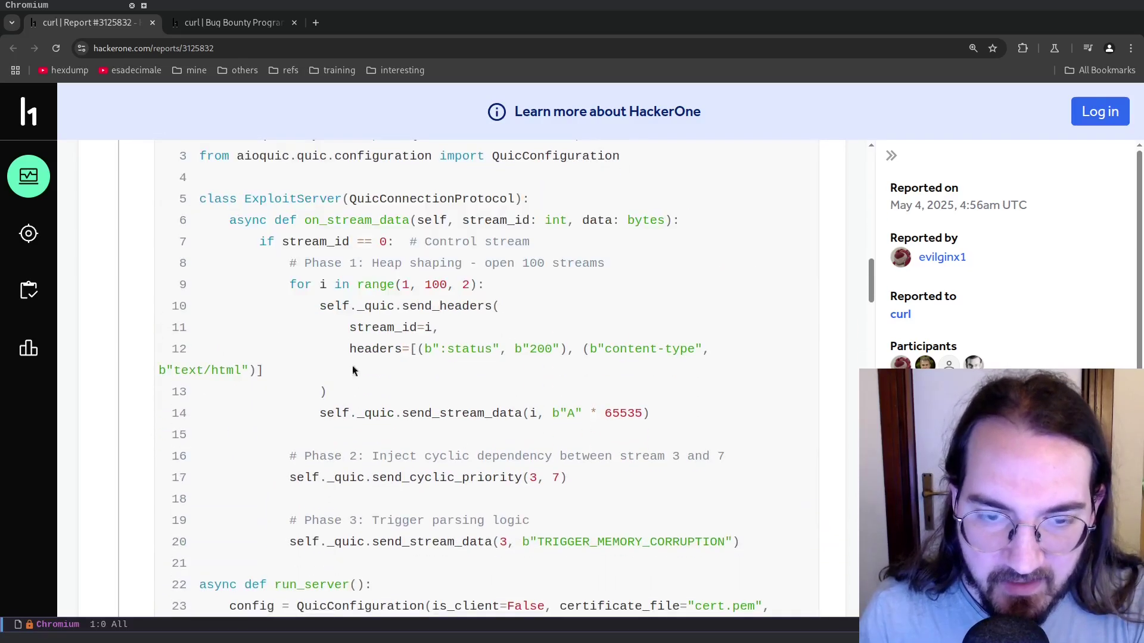
{"action": "left_click_drag", "start_coordinate": [201, 200], "coordinate": [430, 413]}
{"action": "left_click", "coordinate": [432, 389]}
{"action": "scroll", "coordinate": [433, 387], "scroll_direction": "down", "scroll_amount": 2}
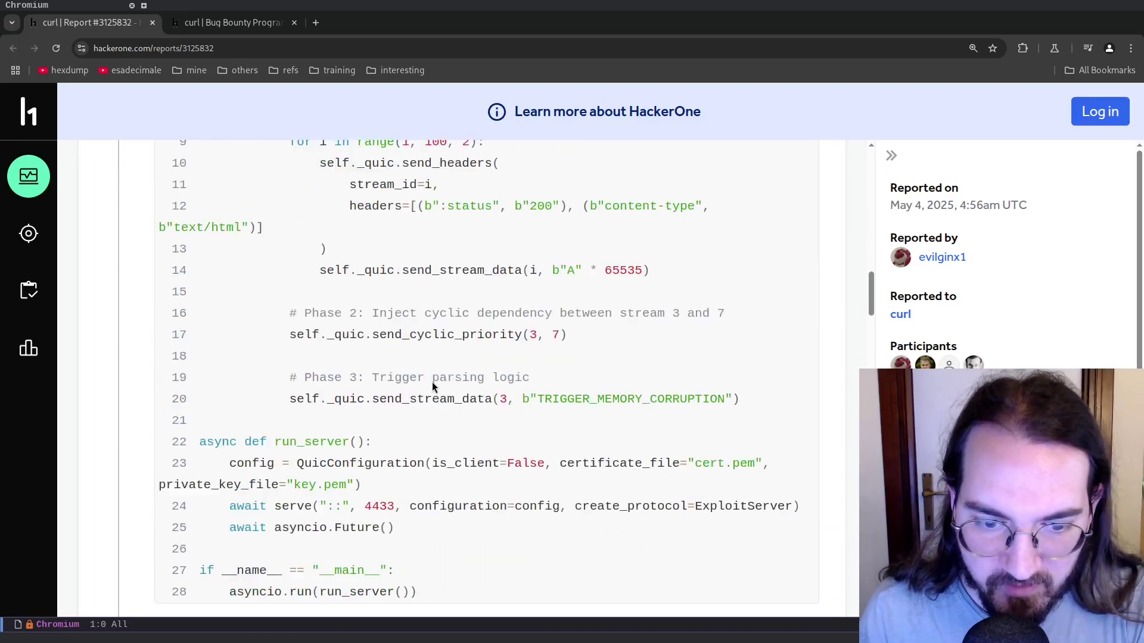
{"action": "scroll", "coordinate": [432, 387], "scroll_direction": "up", "scroll_amount": 1}
{"action": "left_click_drag", "start_coordinate": [319, 342], "coordinate": [652, 346]}
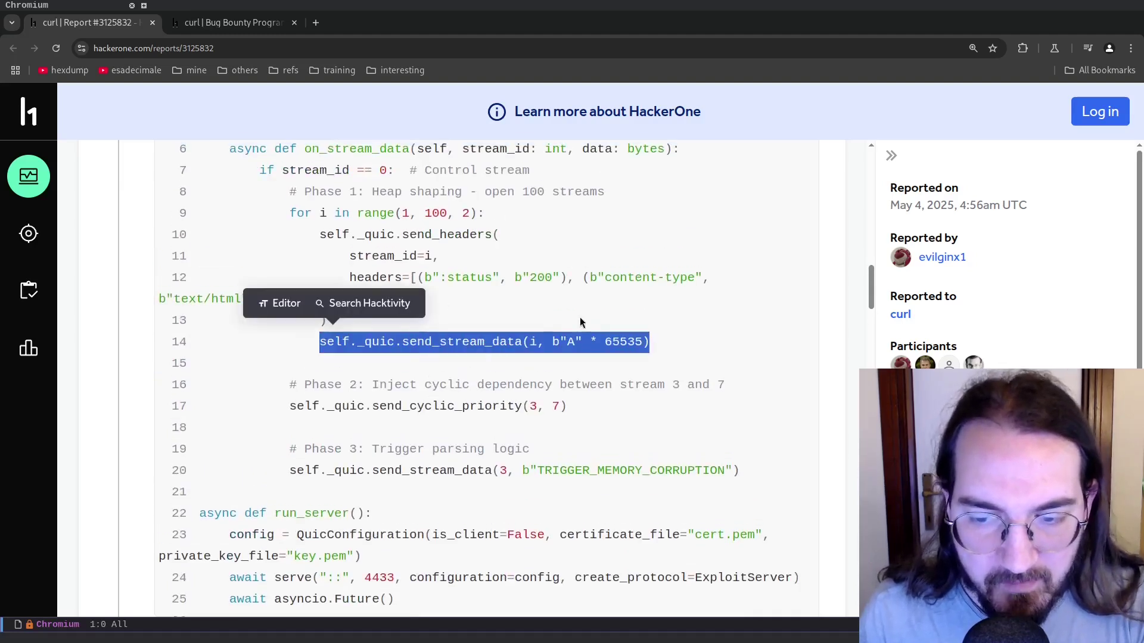
{"action": "left_click", "coordinate": [577, 336]}
{"action": "left_click_drag", "start_coordinate": [553, 342], "coordinate": [649, 342]}
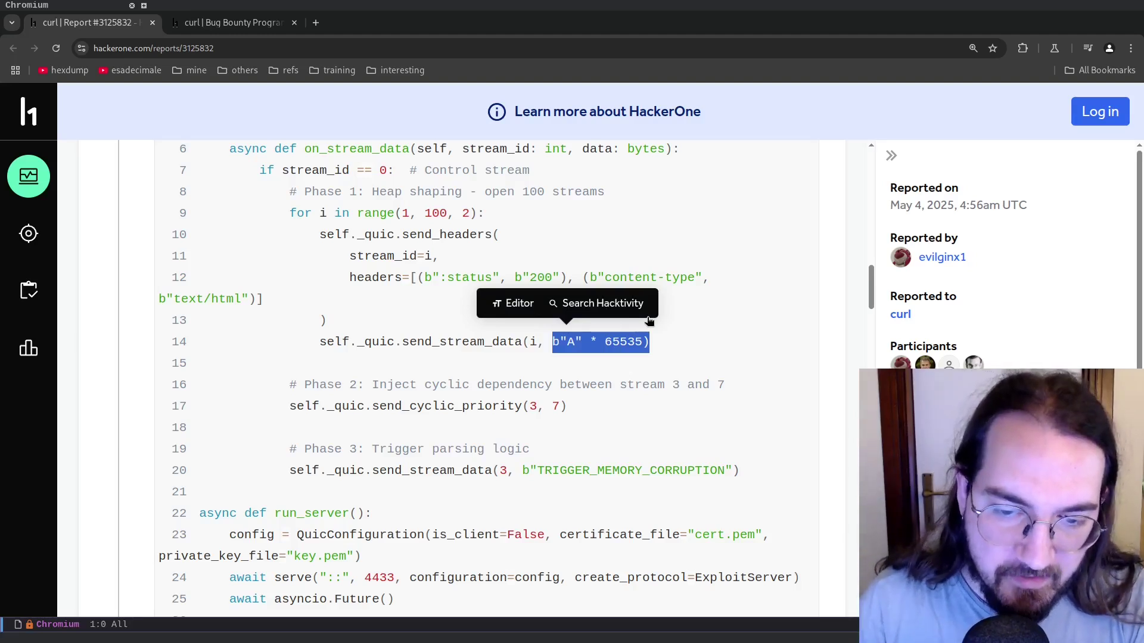
{"action": "left_click", "coordinate": [701, 334]}
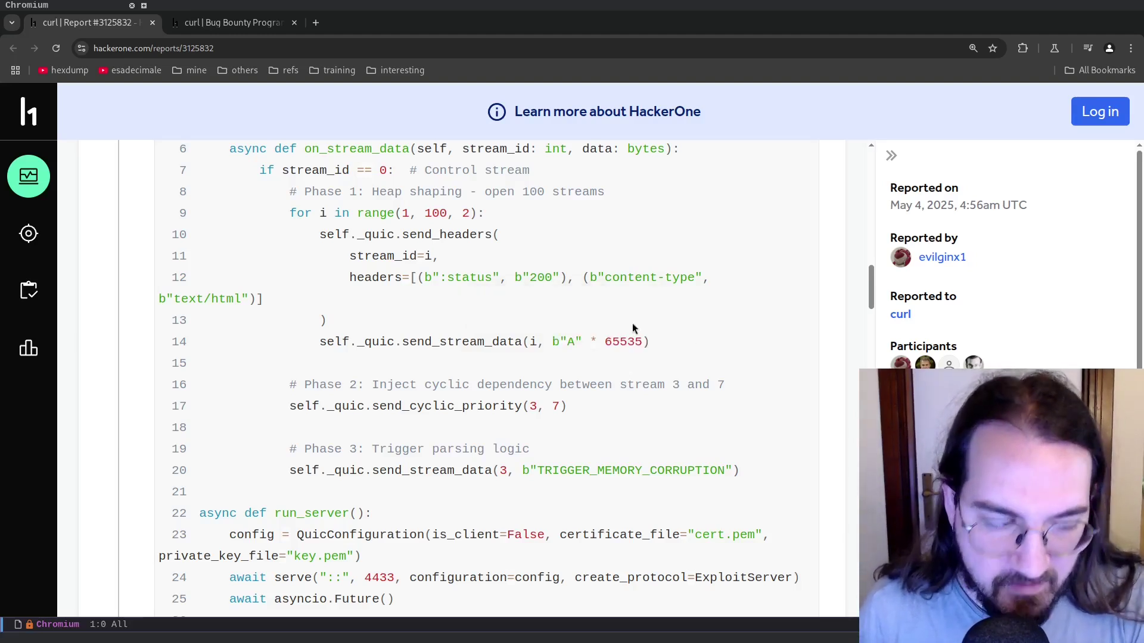
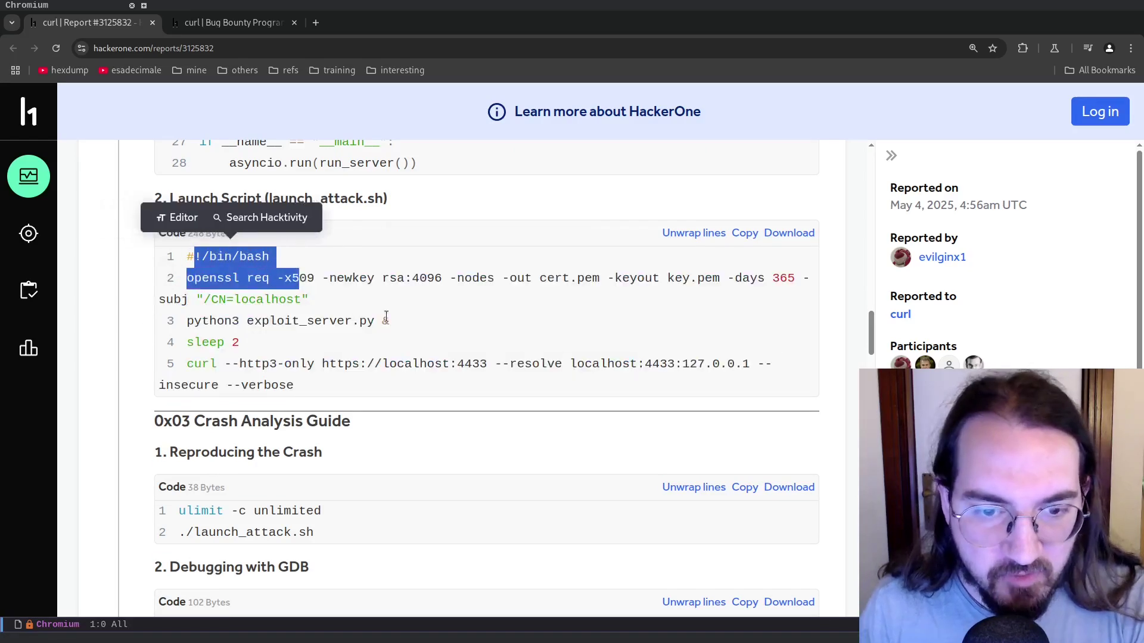
Highlight the openssl, python3 exploit_server.py and curl HTTP/3 commands in launch_attack.sh in turn
{"action": "left_click_drag", "start_coordinate": [386, 316], "coordinate": [438, 330]}
{"action": "mouse_move", "coordinate": [194, 277]}
{"action": "left_mouse_down"}
{"action": "mouse_move", "coordinate": [387, 322]}
{"action": "mouse_move", "coordinate": [189, 278]}
{"action": "left_mouse_up"}
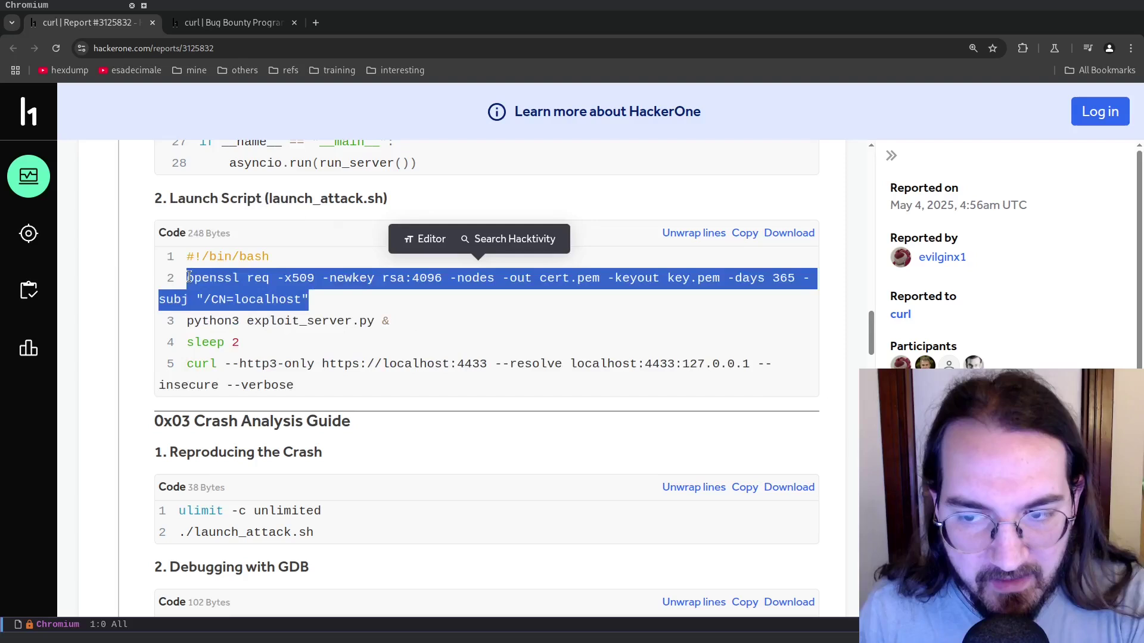
{"action": "left_click_drag", "start_coordinate": [187, 321], "coordinate": [371, 322]}
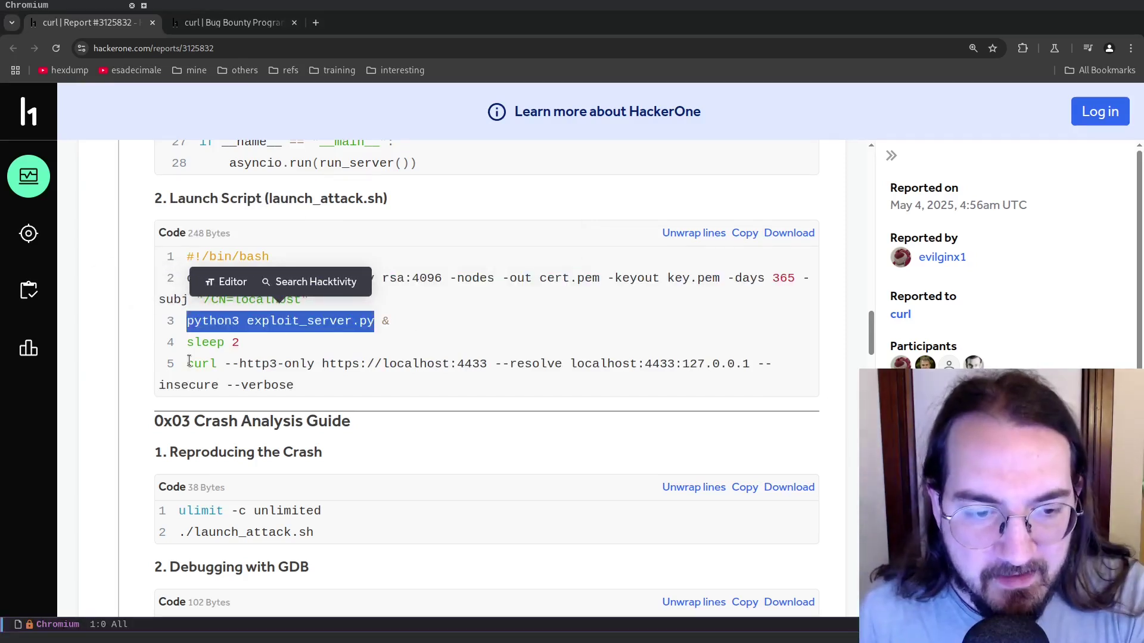
{"action": "left_click_drag", "start_coordinate": [187, 363], "coordinate": [305, 386]}
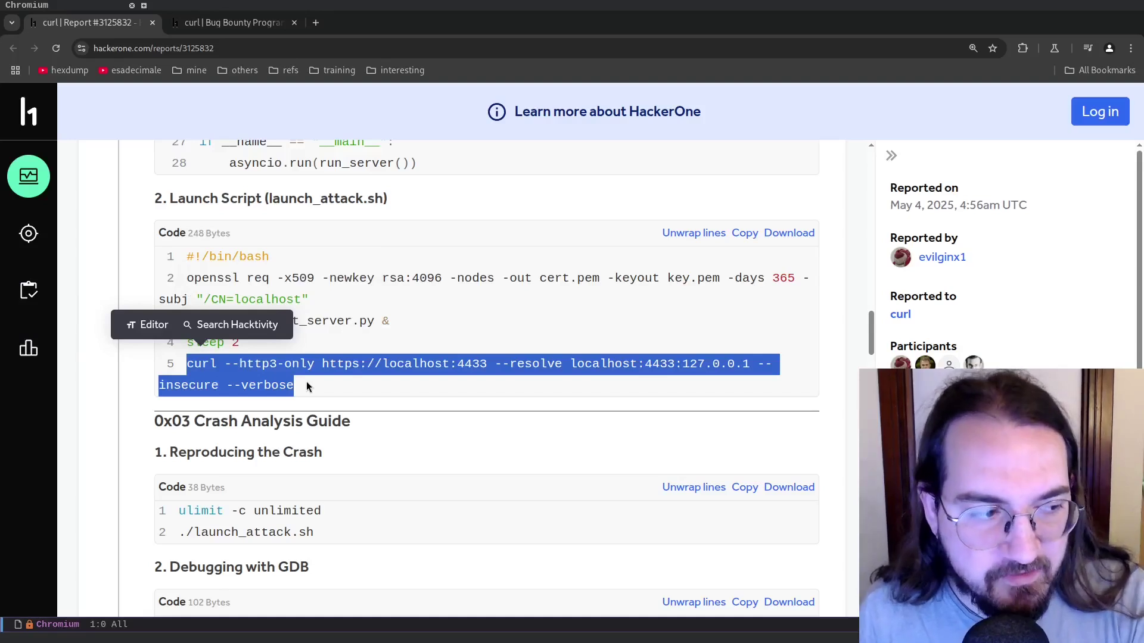
In the Crash Analysis Guide, highlight the crash reproduction commands and the gdb debugging command
{"action": "scroll", "coordinate": [306, 381], "scroll_direction": "down", "scroll_amount": 3}
{"action": "left_click_drag", "start_coordinate": [154, 279], "coordinate": [362, 300]}
{"action": "scroll", "coordinate": [238, 292], "scroll_direction": "down", "scroll_amount": 3}
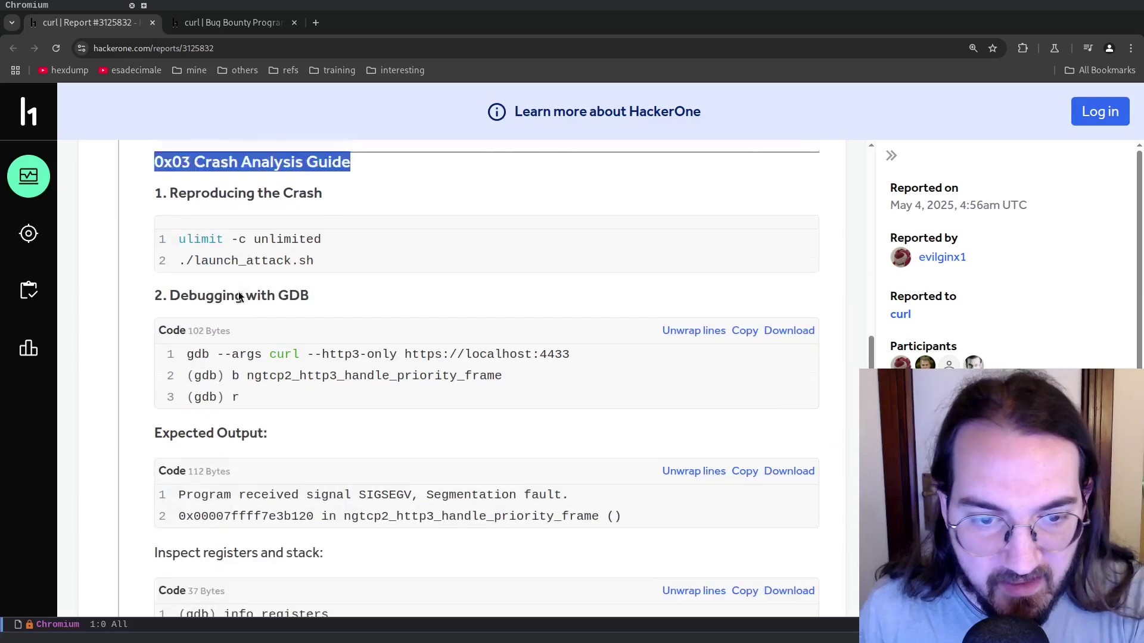
{"action": "left_click_drag", "start_coordinate": [184, 227], "coordinate": [217, 225]}
{"action": "double_click", "coordinate": [197, 339]}
{"action": "left_click", "coordinate": [321, 384]}
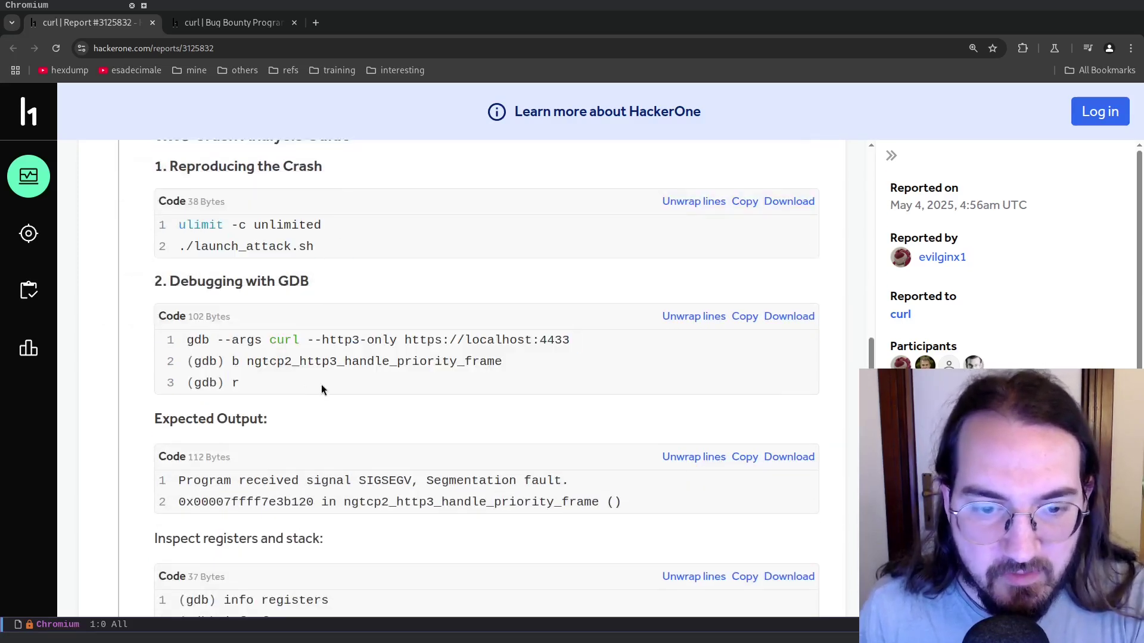
Highlight the ngtcp2_http3_handle_priority_frame breakpoint and the expected segmentation fault output lines
{"action": "scroll", "coordinate": [267, 373], "scroll_direction": "down", "scroll_amount": 2}
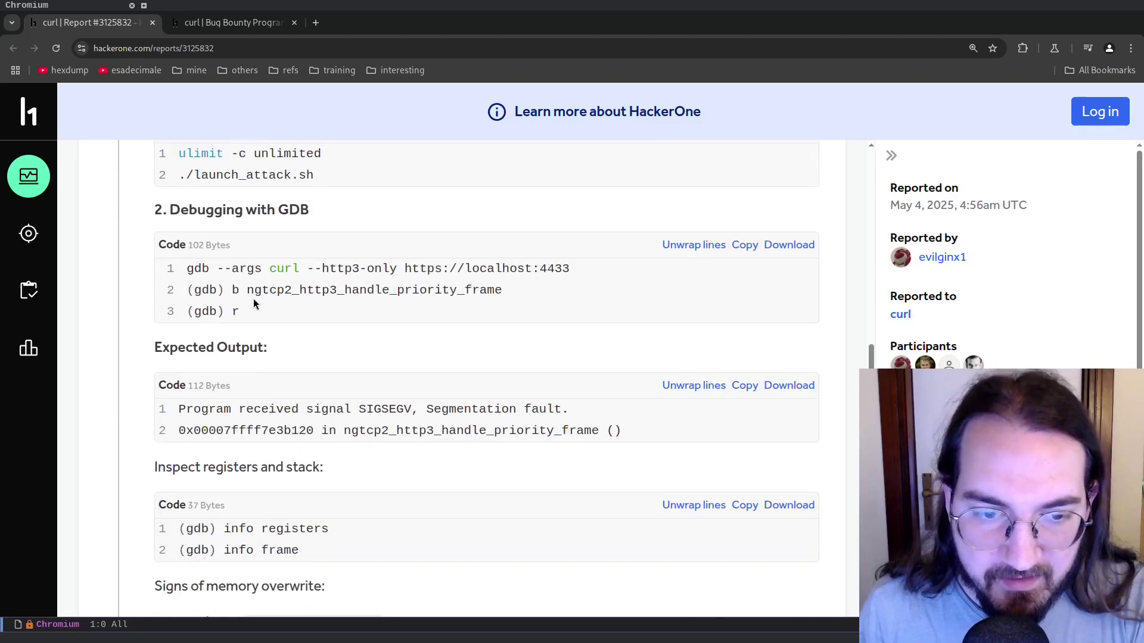
{"action": "left_click_drag", "start_coordinate": [248, 291], "coordinate": [503, 295]}
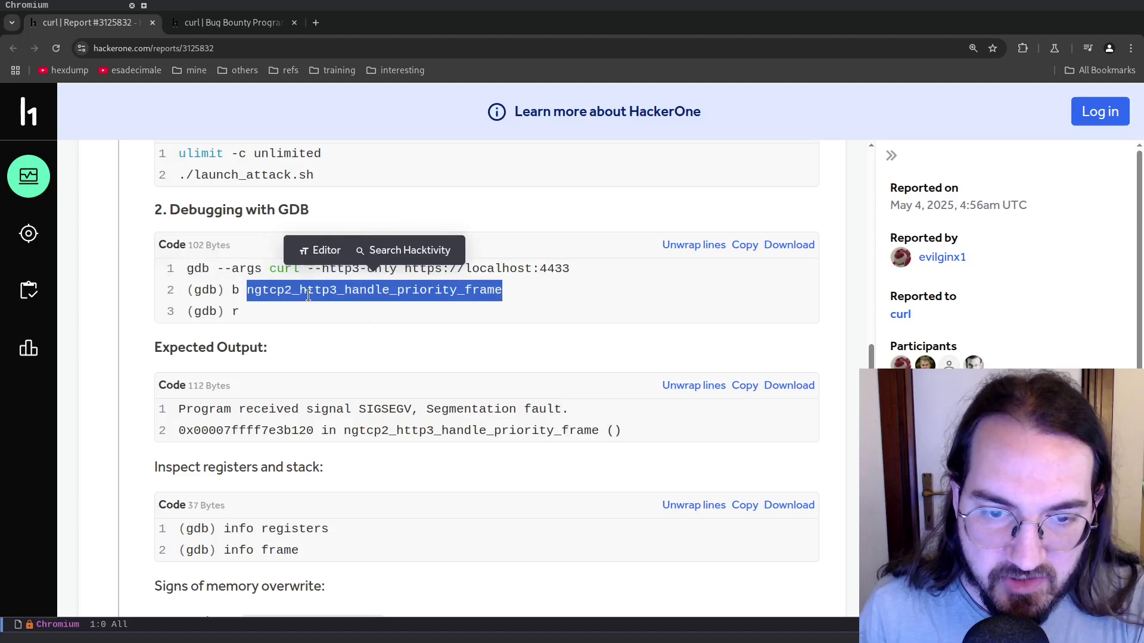
{"action": "left_click", "coordinate": [359, 314]}
{"action": "scroll", "coordinate": [357, 314], "scroll_direction": "down", "scroll_amount": 4}
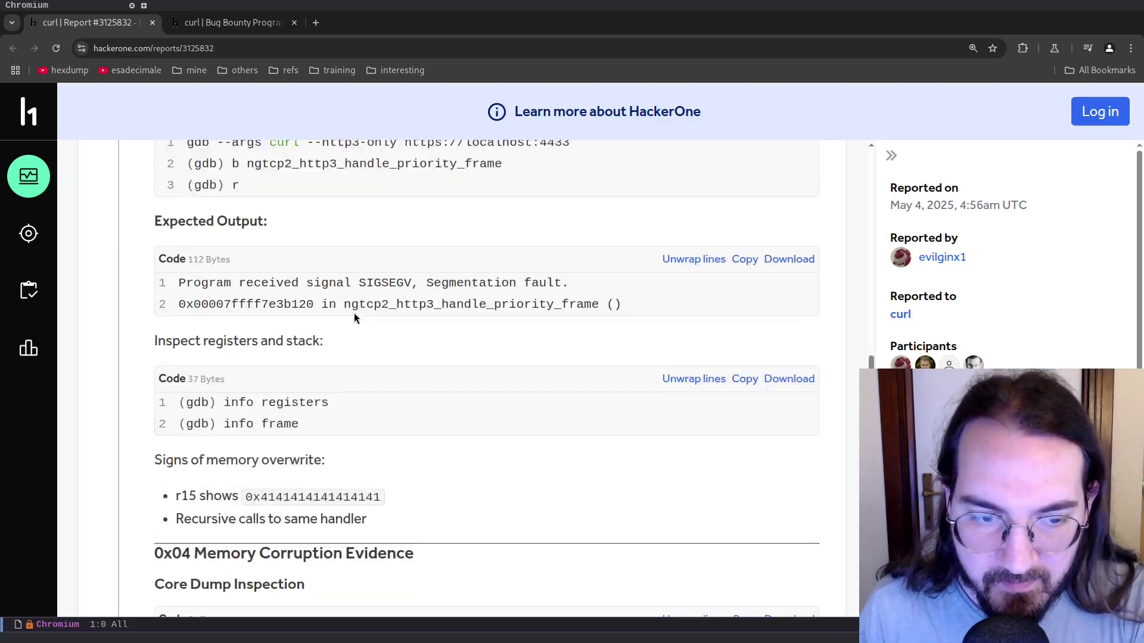
{"action": "left_click_drag", "start_coordinate": [182, 271], "coordinate": [652, 292]}
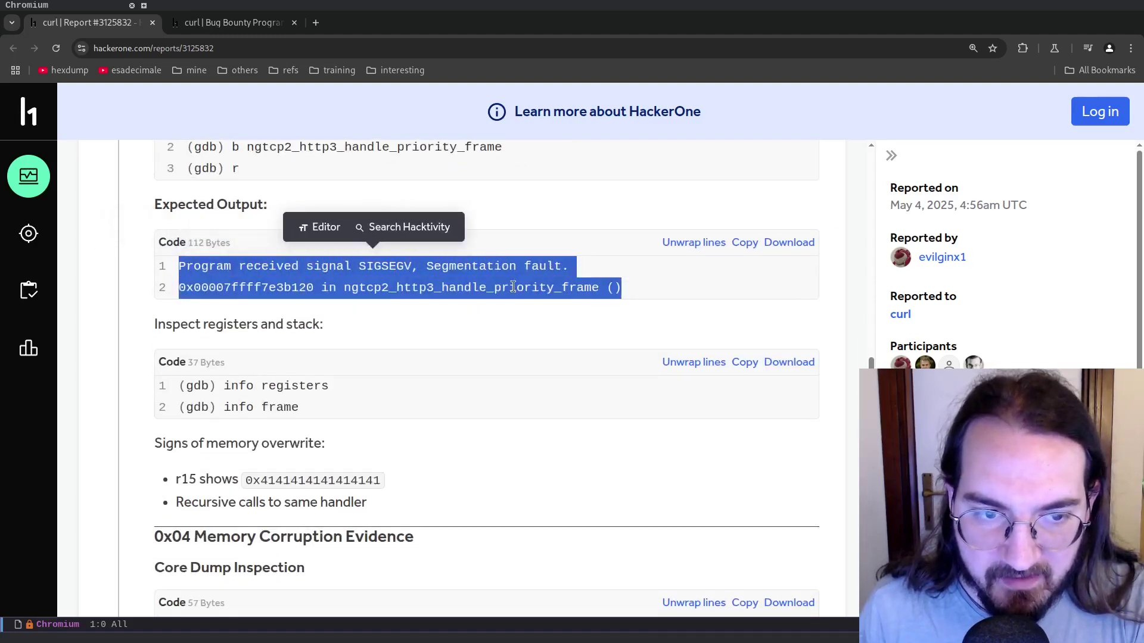
{"action": "left_click", "coordinate": [509, 288]}
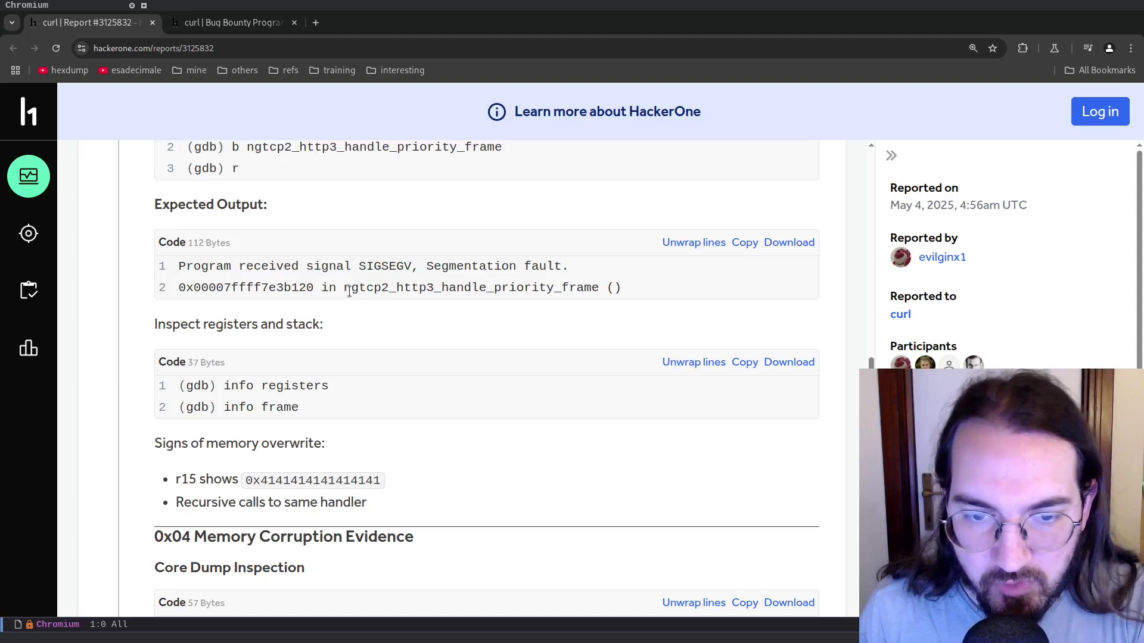
{"action": "left_click_drag", "start_coordinate": [351, 292], "coordinate": [606, 291]}
{"action": "scroll", "coordinate": [234, 240], "scroll_direction": "down", "scroll_amount": 4}
{"action": "left_click_drag", "start_coordinate": [234, 242], "coordinate": [368, 274]}
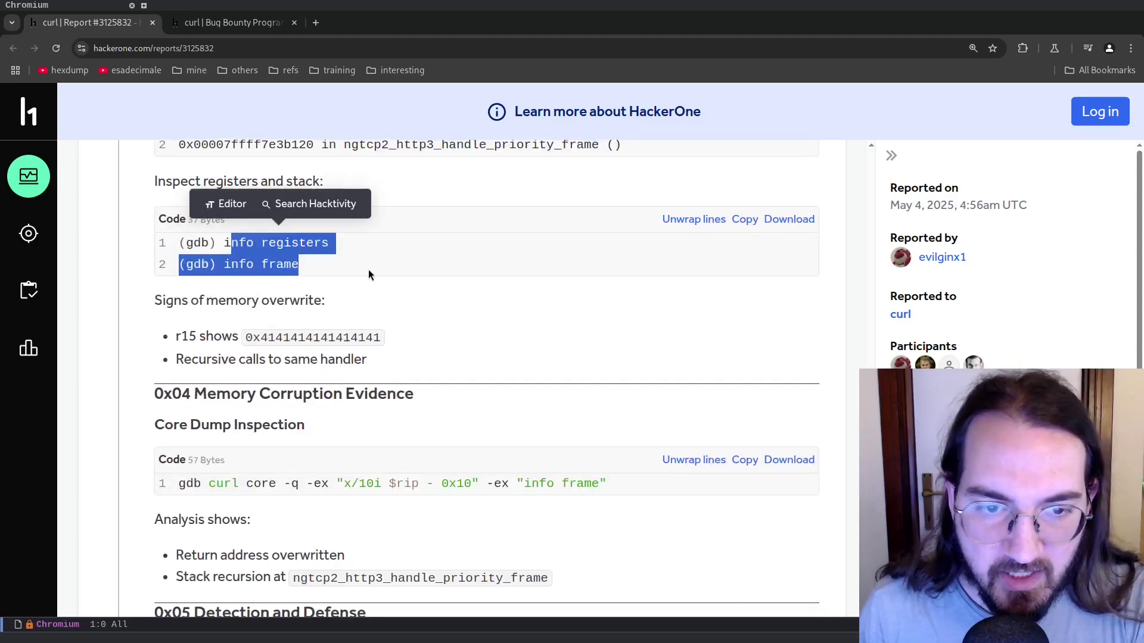
{"action": "left_click_drag", "start_coordinate": [246, 338], "coordinate": [414, 340]}
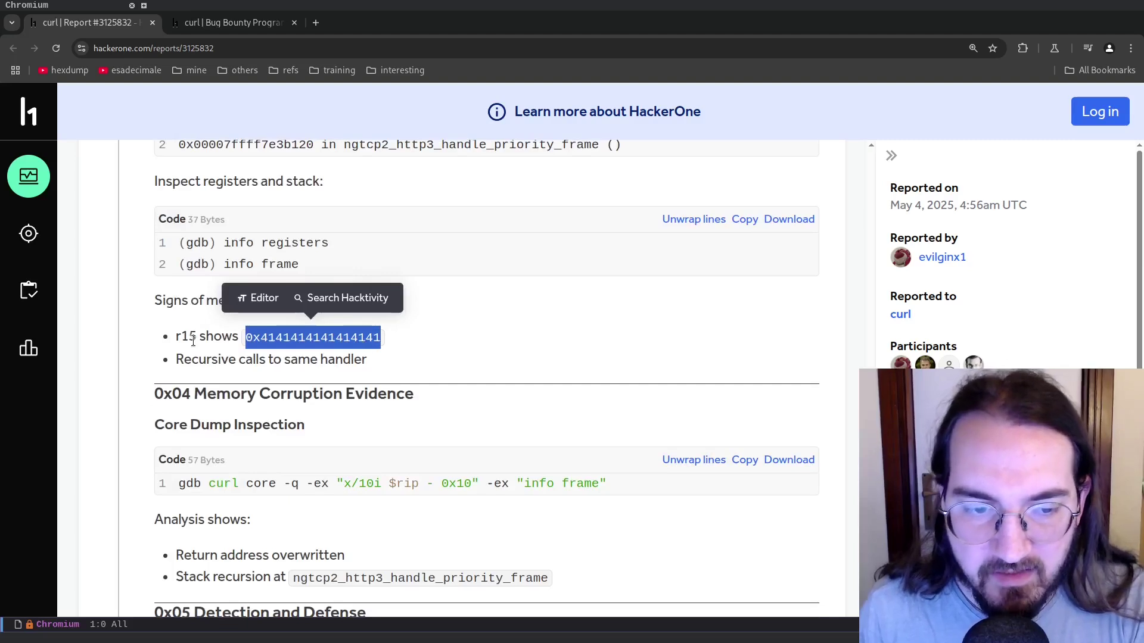
{"action": "left_click_drag", "start_coordinate": [197, 337], "coordinate": [177, 340]}
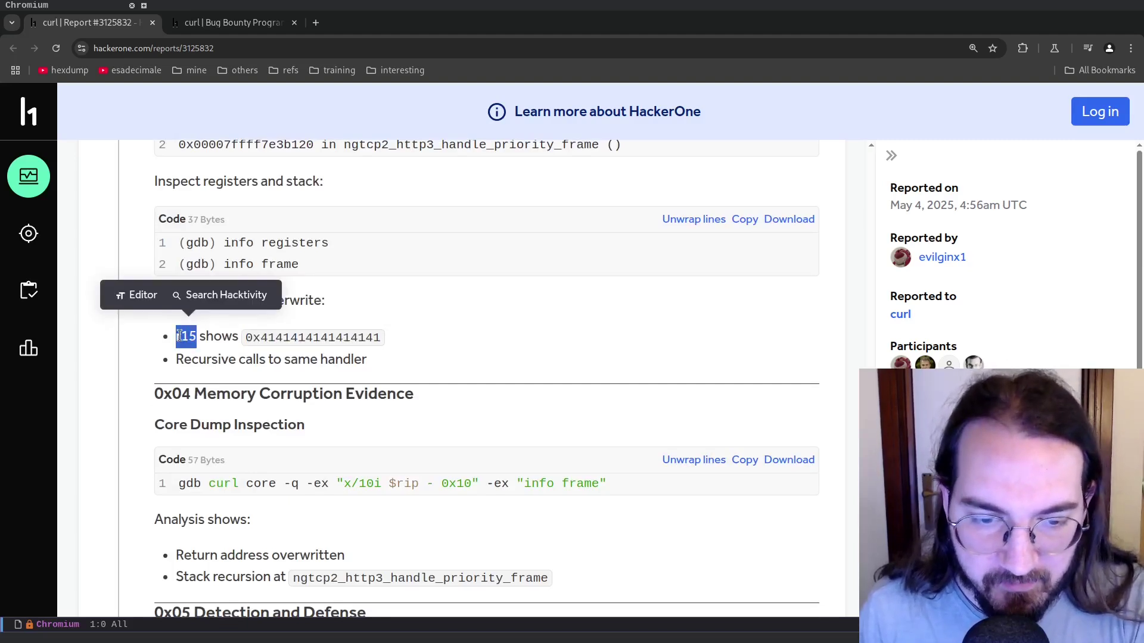
Scroll down to the Suricata detection rule and highlight it
{"action": "scroll", "coordinate": [298, 336], "scroll_direction": "down", "scroll_amount": 3}
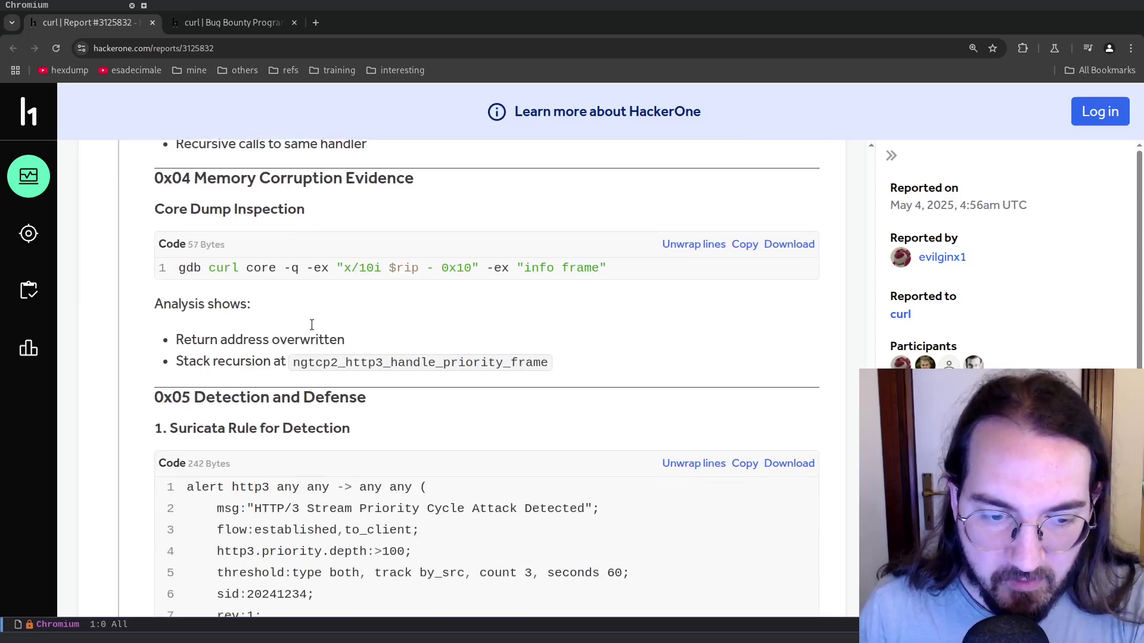
{"action": "scroll", "coordinate": [311, 325], "scroll_direction": "down", "scroll_amount": 3}
{"action": "left_click_drag", "start_coordinate": [188, 274], "coordinate": [312, 422]}
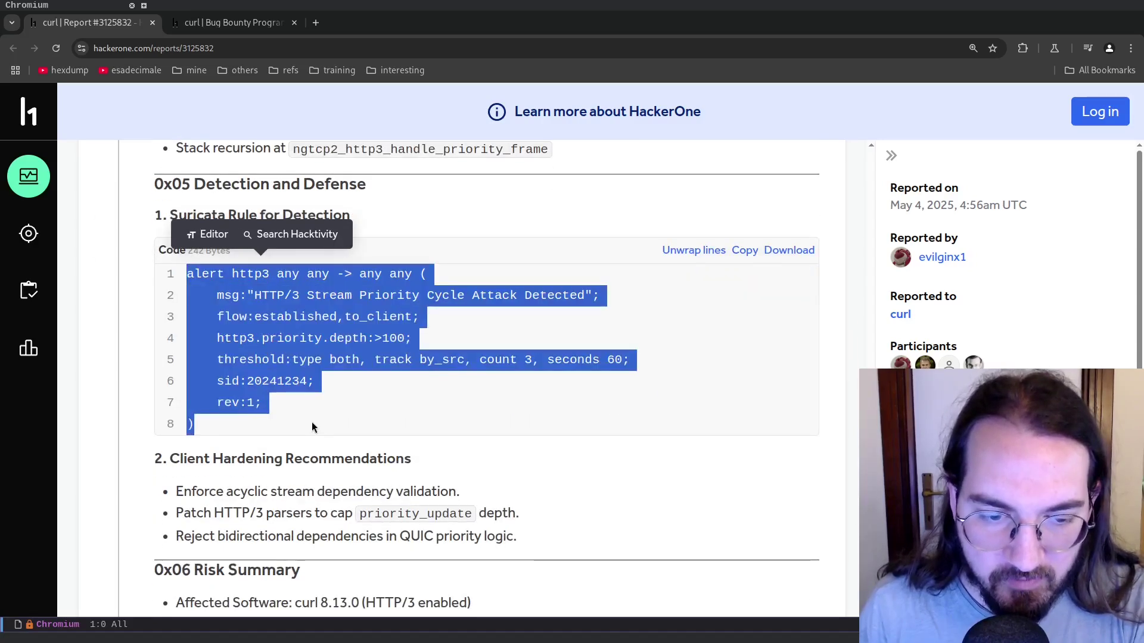
{"action": "left_click", "coordinate": [312, 421]}
Tile a terminal beside the report and scroll the report back to the launch script
{"action": "scroll", "coordinate": [313, 415], "scroll_direction": "down", "scroll_amount": 1}
{"action": "key", "text": "ctrl+x"}
{"action": "key", "text": "3"}
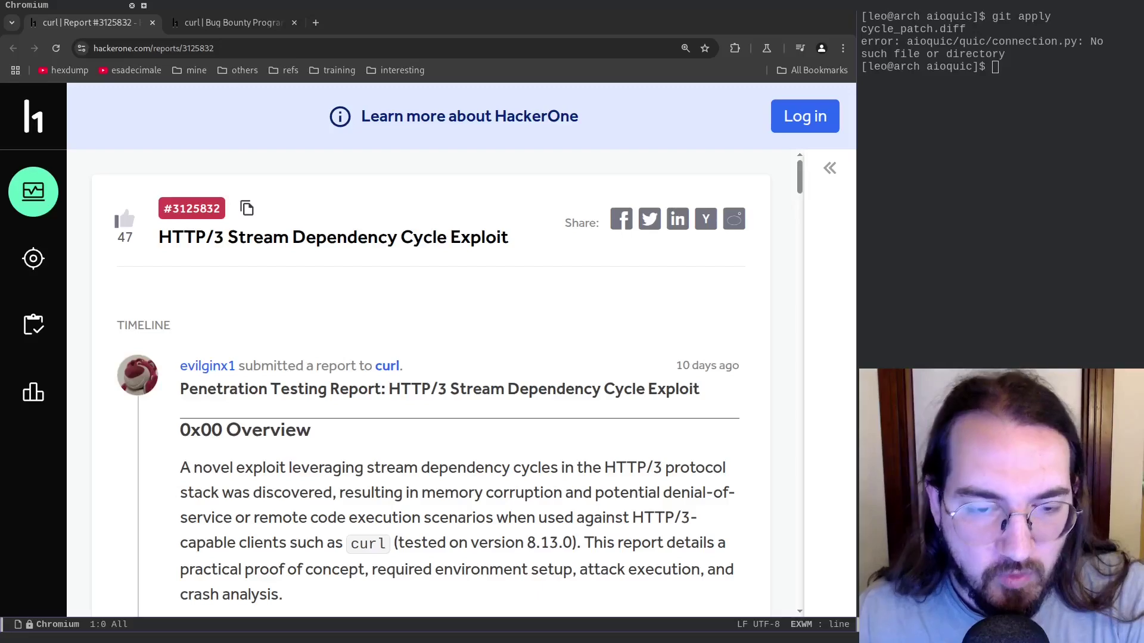
{"action": "scroll", "coordinate": [227, 264], "scroll_direction": "down", "scroll_amount": 20}
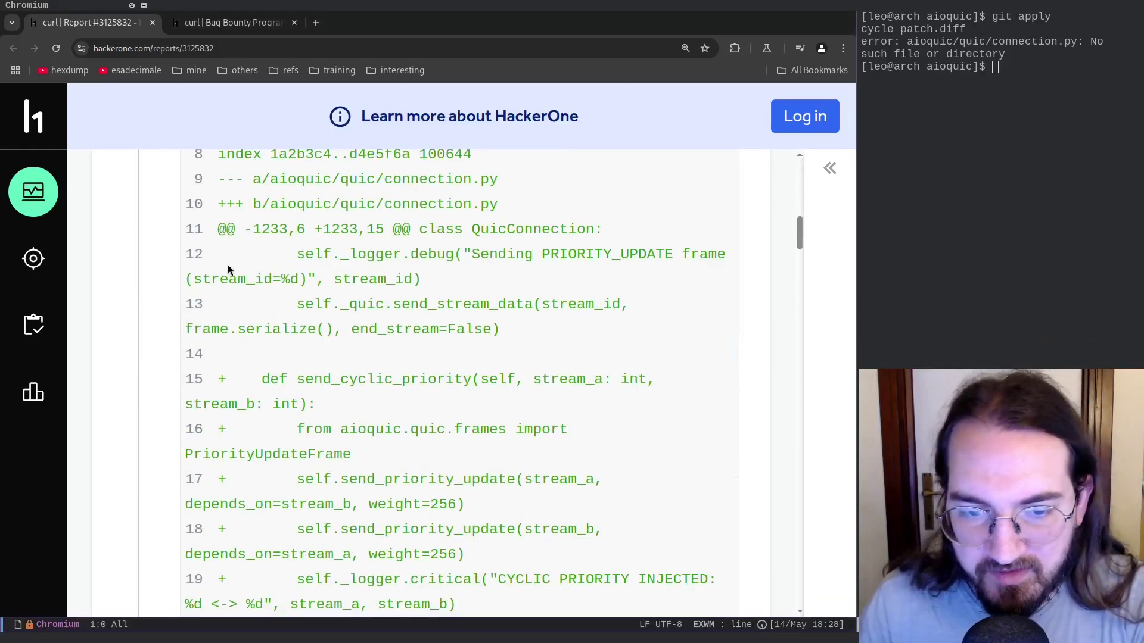
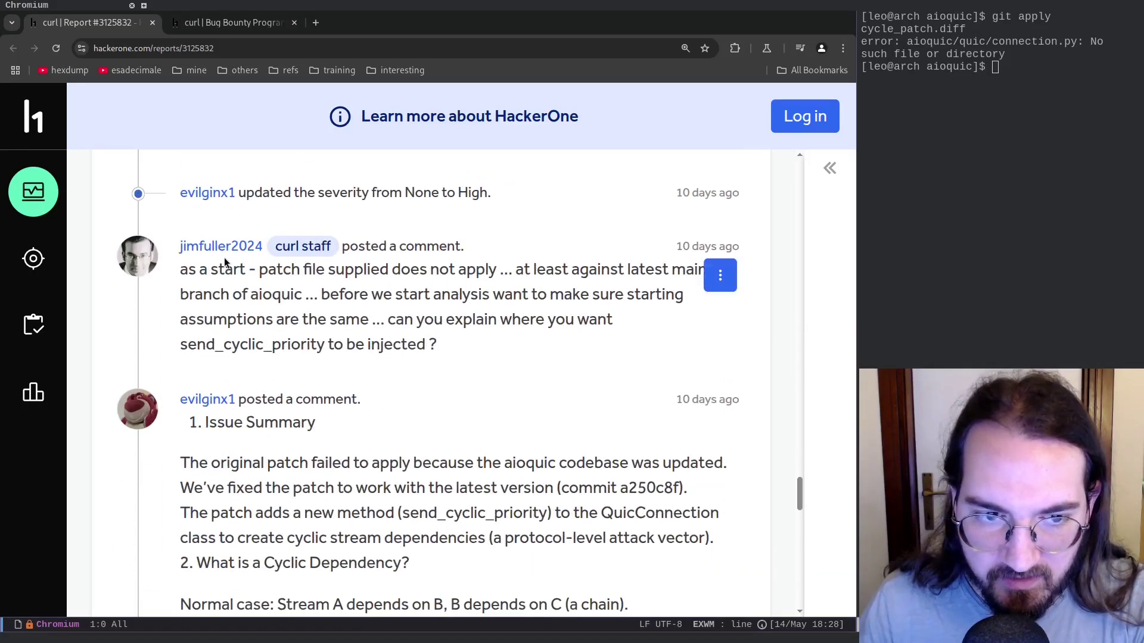
Highlight the curl staff comment from 'as a start' to 'to be injected ?' on report #3125832
{"action": "left_click_drag", "start_coordinate": [180, 269], "coordinate": [473, 343]}
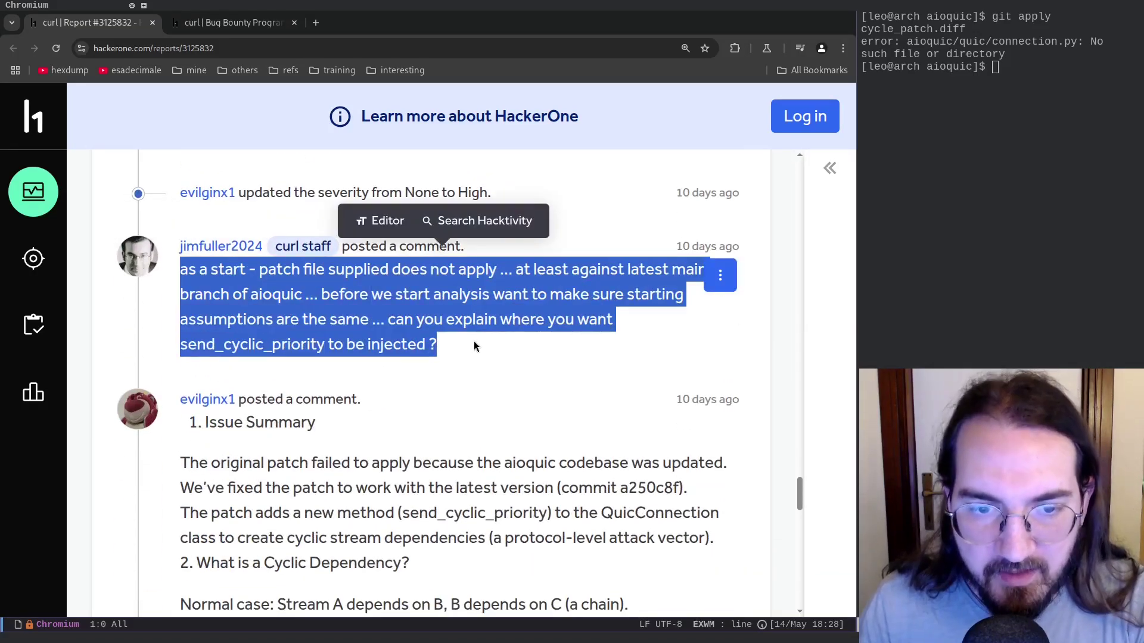
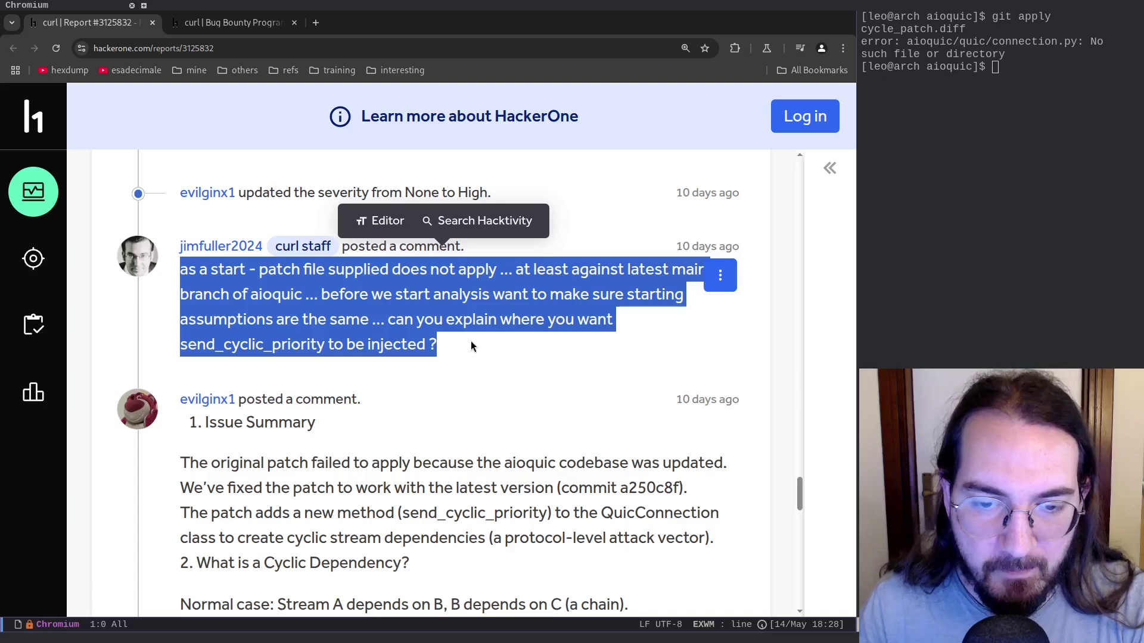
Deselect the staff comment and bring the vterminal<1> aioquic terminal to full width
{"action": "left_click", "coordinate": [470, 340]}
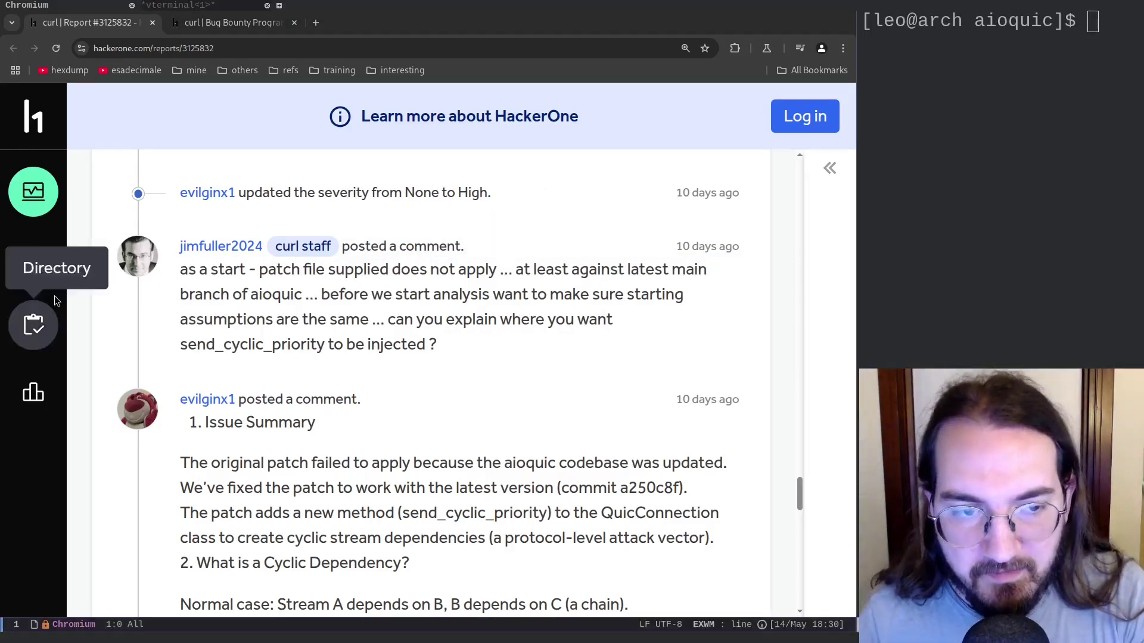
{"action": "left_click", "coordinate": [208, 6]}
List the aioquic repository files with ls, toggling copy mode on and off
{"action": "key", "text": "ctrl+g"}
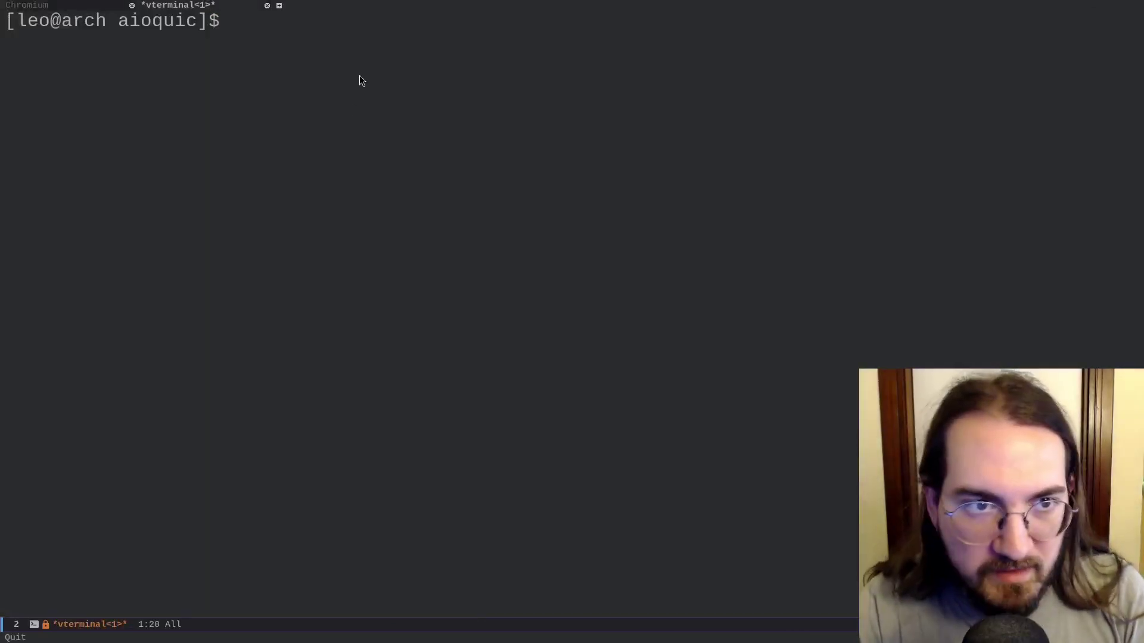
{"action": "type", "text": "ls"}
{"action": "key", "text": "Return"}
{"action": "key", "text": "ctrl+c"}
{"action": "key", "text": "ctrl+t"}
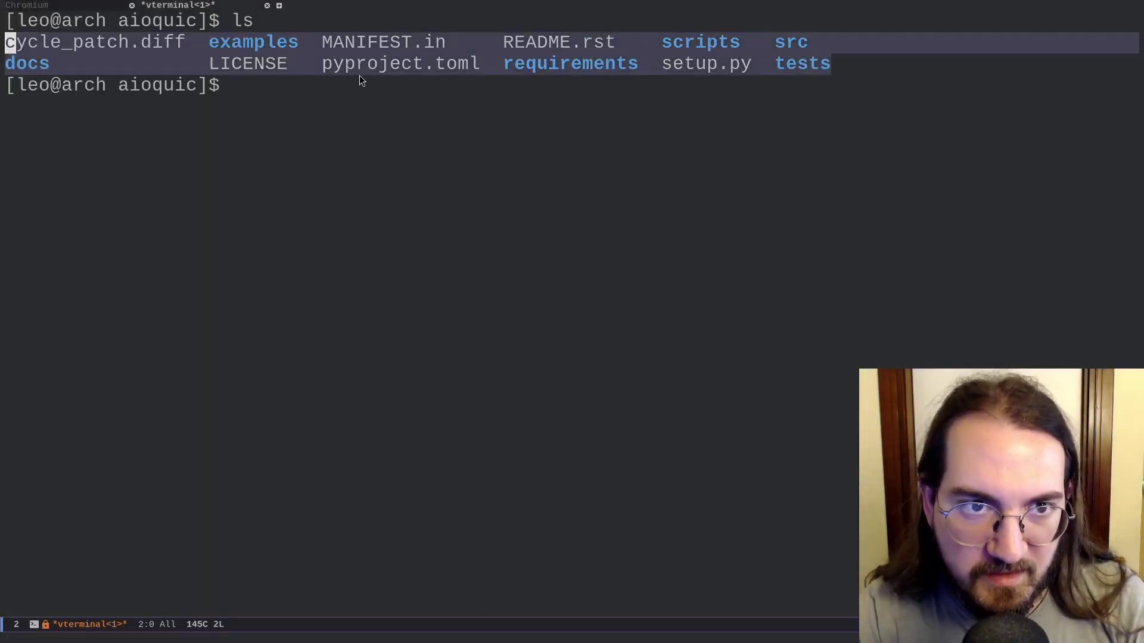
{"action": "key", "text": "ctrl+c"}
{"action": "key", "text": "ctrl+t"}
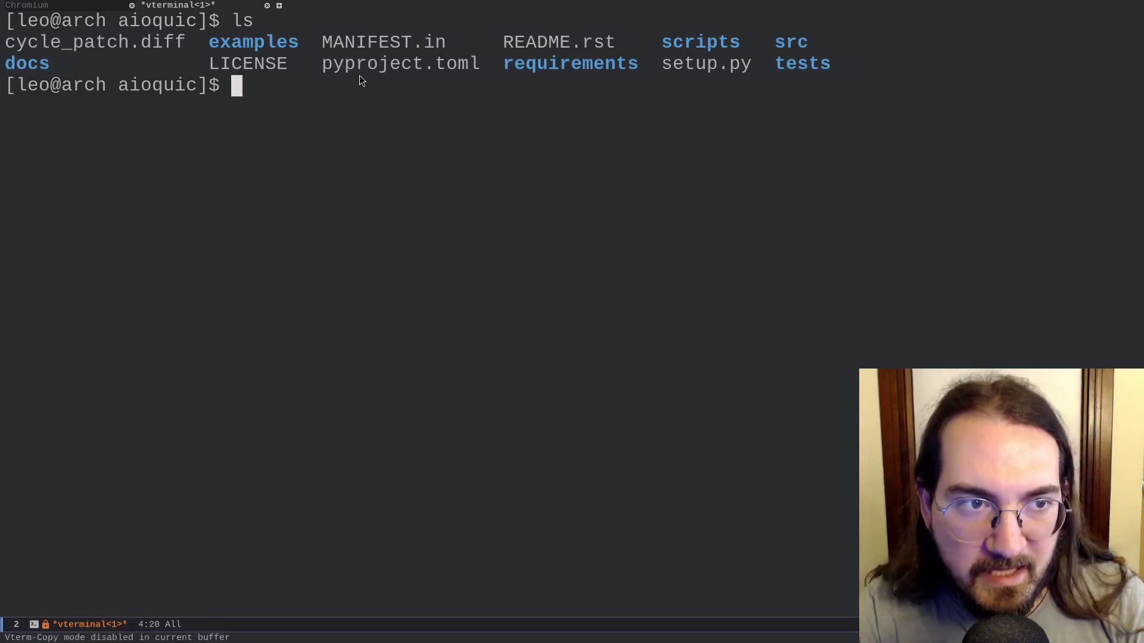
Open cycle_patch.diff from the aioquic folder in the editor
{"action": "key", "text": "ctrl+x"}
{"action": "key", "text": "ctrl+f"}
{"action": "type", "text": "cy"}
{"action": "key", "text": "Return"}
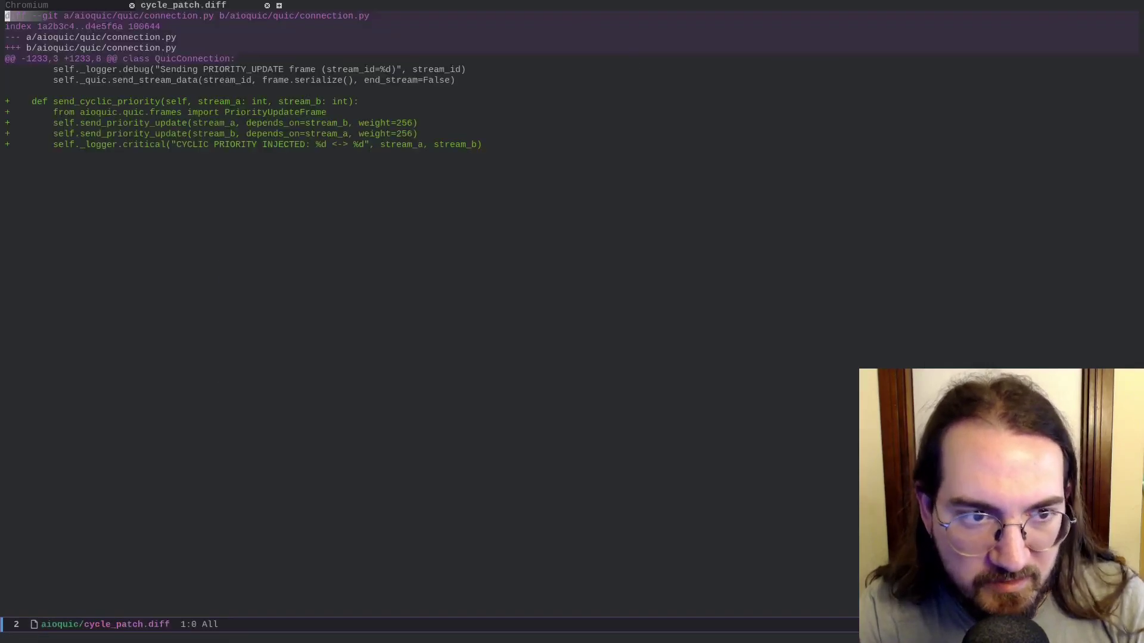
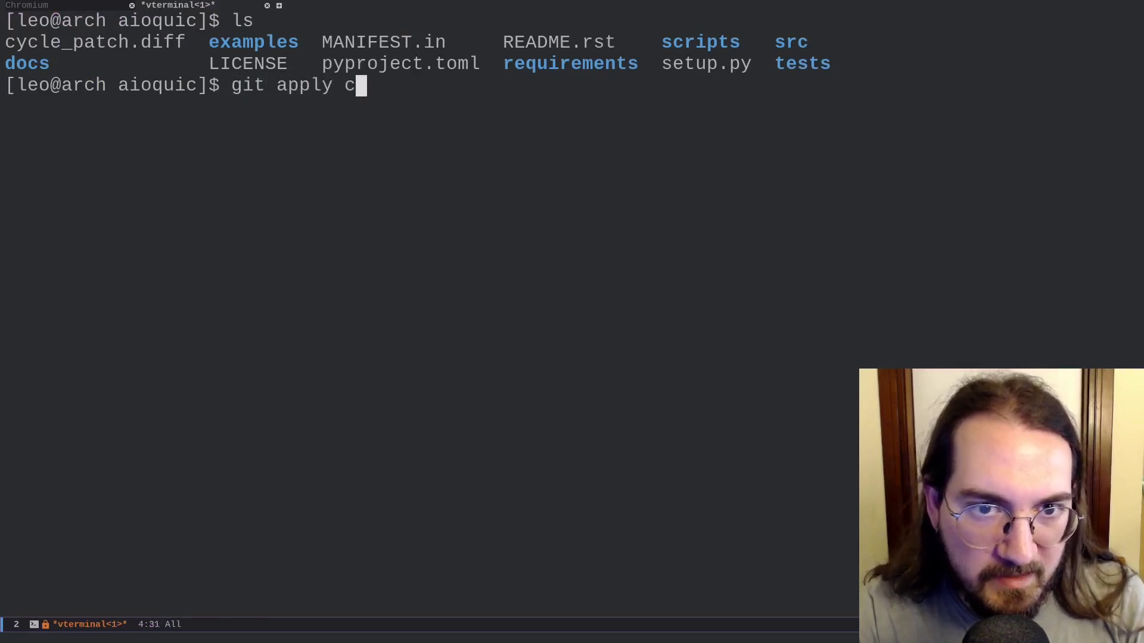
Run git apply cycle_patch.diff, see it fail on missing aioquic/quic/connection.py, and highlight the staff comment in the report
{"action": "key", "text": "Tab"}
{"action": "key", "text": "Return"}
{"action": "key", "text": "ctrl+c"}
{"action": "key", "text": "ctrl+t"}
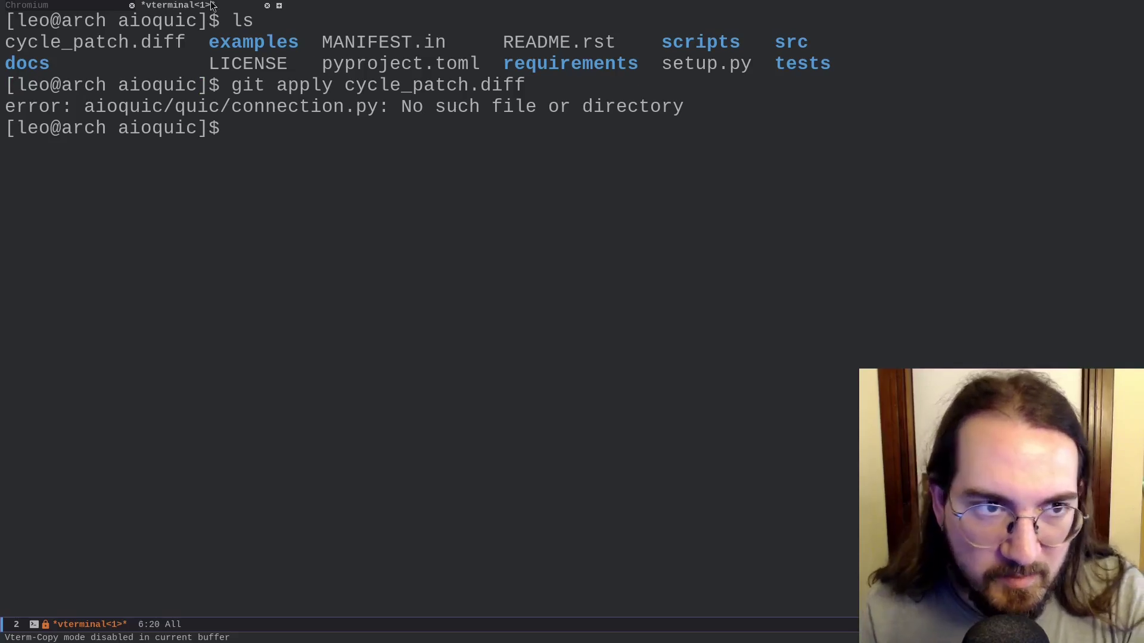
{"action": "key", "text": "ctrl+Tab"}
{"action": "left_click_drag", "start_coordinate": [181, 266], "coordinate": [528, 354]}
Highlight the reporter's issue summary and the claim that the patch was fixed for aioquic commit a250c8f
{"action": "scroll", "coordinate": [506, 344], "scroll_direction": "down", "scroll_amount": 4}
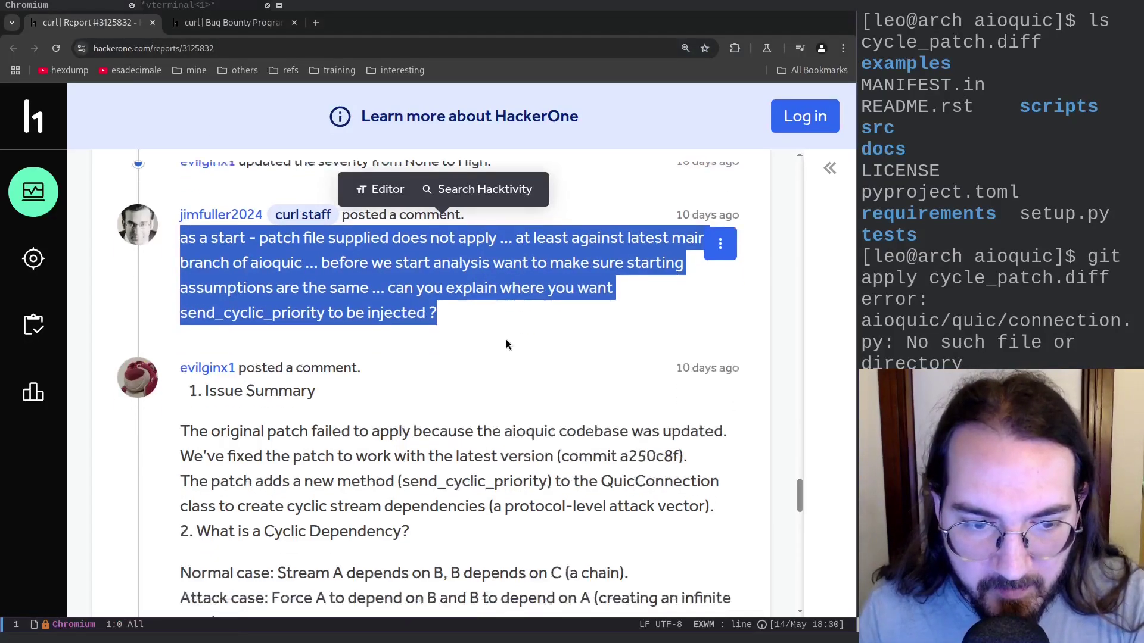
{"action": "left_click_drag", "start_coordinate": [193, 214], "coordinate": [344, 219]}
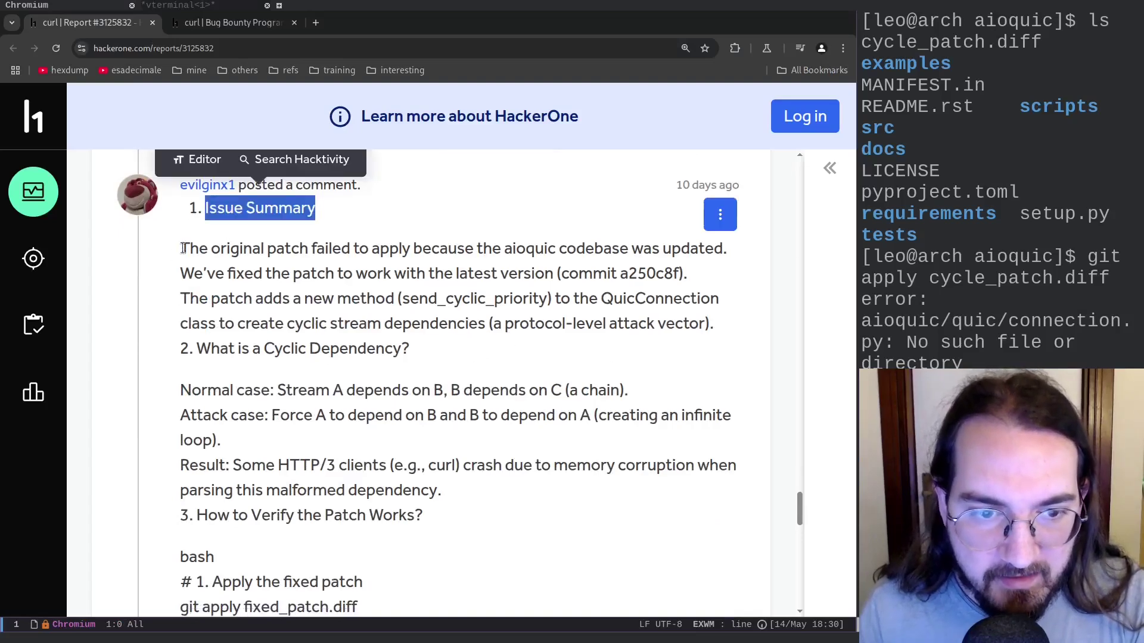
{"action": "left_click_drag", "start_coordinate": [179, 249], "coordinate": [728, 329]}
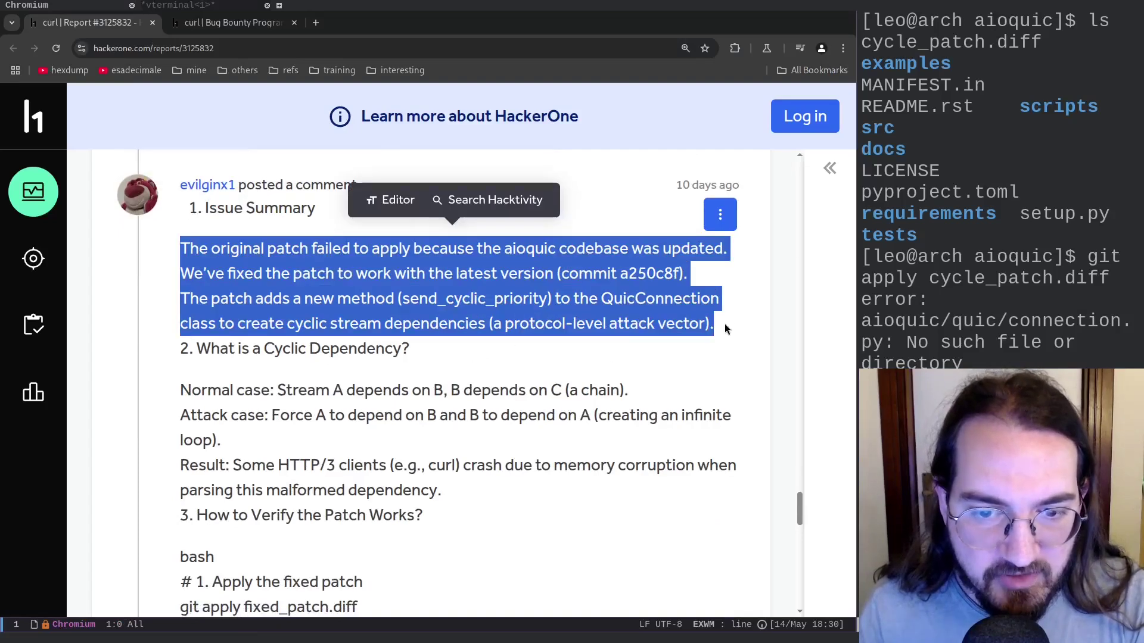
{"action": "left_click", "coordinate": [195, 250]}
{"action": "mouse_move", "coordinate": [182, 249]}
{"action": "left_mouse_down"}
{"action": "mouse_move", "coordinate": [430, 253]}
{"action": "mouse_move", "coordinate": [605, 274]}
{"action": "mouse_move", "coordinate": [164, 249]}
{"action": "left_mouse_up"}
{"action": "left_click", "coordinate": [606, 272]}
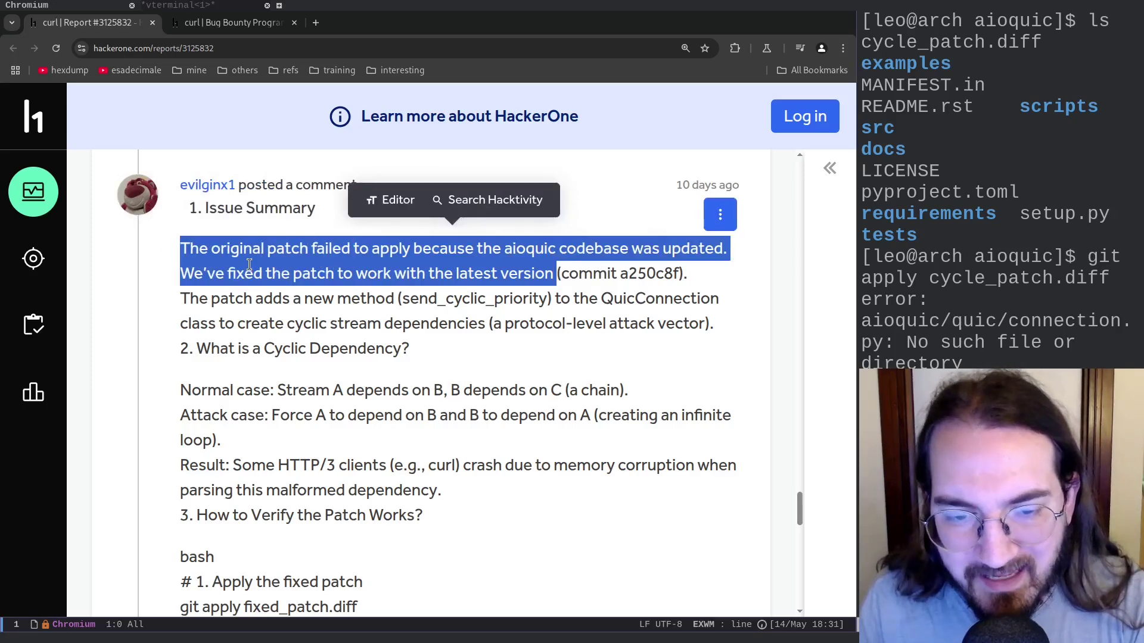
Highlight the staff request 'can you provide the new patch file ?'
{"action": "left_click", "coordinate": [309, 324]}
{"action": "scroll", "coordinate": [309, 324], "scroll_direction": "down", "scroll_amount": 10}
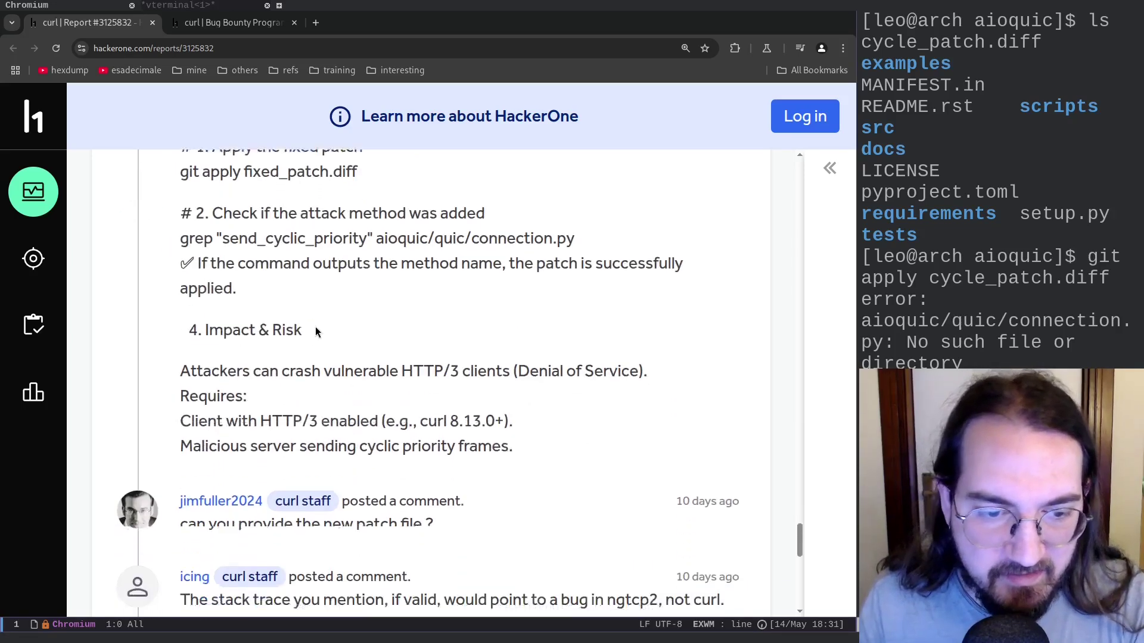
{"action": "left_click_drag", "start_coordinate": [180, 316], "coordinate": [469, 330]}
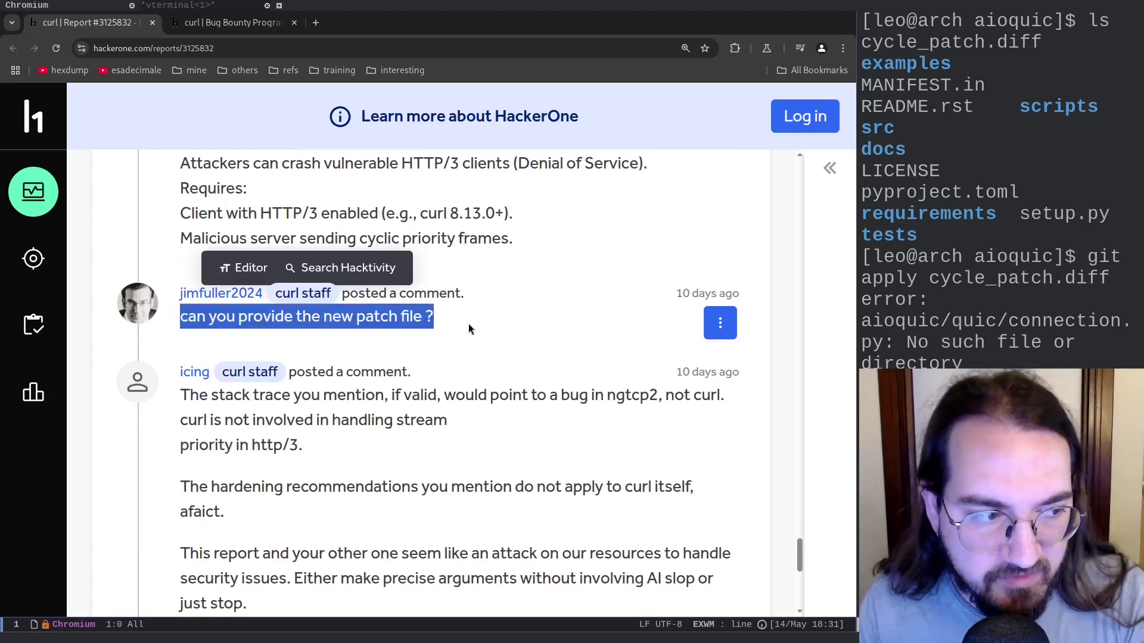
Highlight the cyclic dependency explanation, then move on to the verification steps and Impact & Risk section
{"action": "scroll", "coordinate": [468, 324], "scroll_direction": "up", "scroll_amount": 10}
{"action": "scroll", "coordinate": [235, 312], "scroll_direction": "down", "scroll_amount": 1}
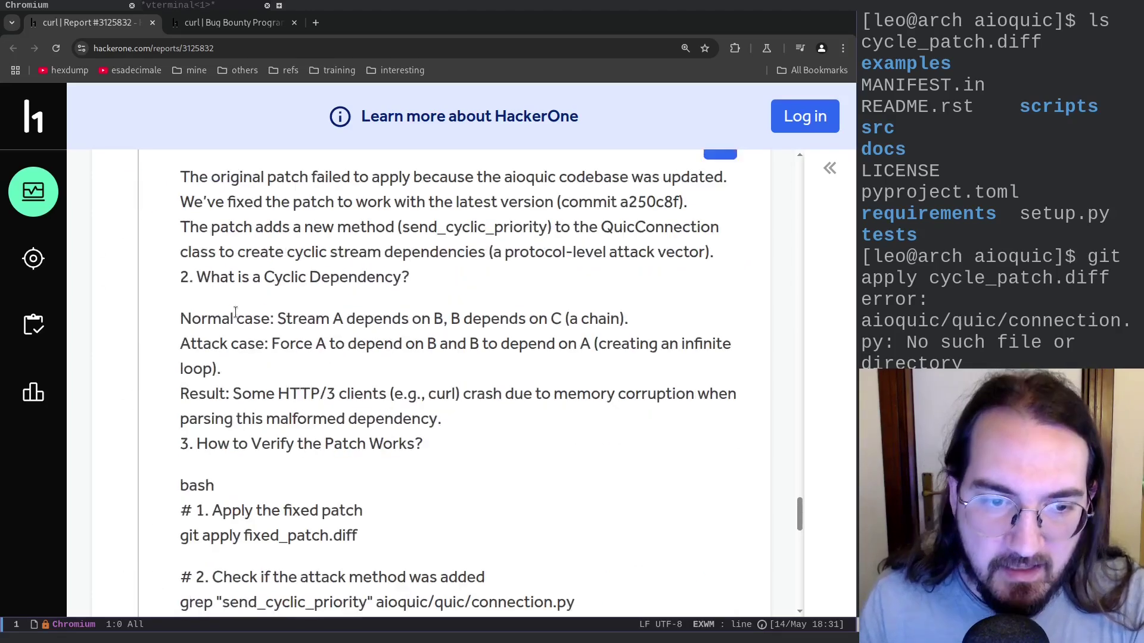
{"action": "left_click_drag", "start_coordinate": [184, 277], "coordinate": [529, 444]}
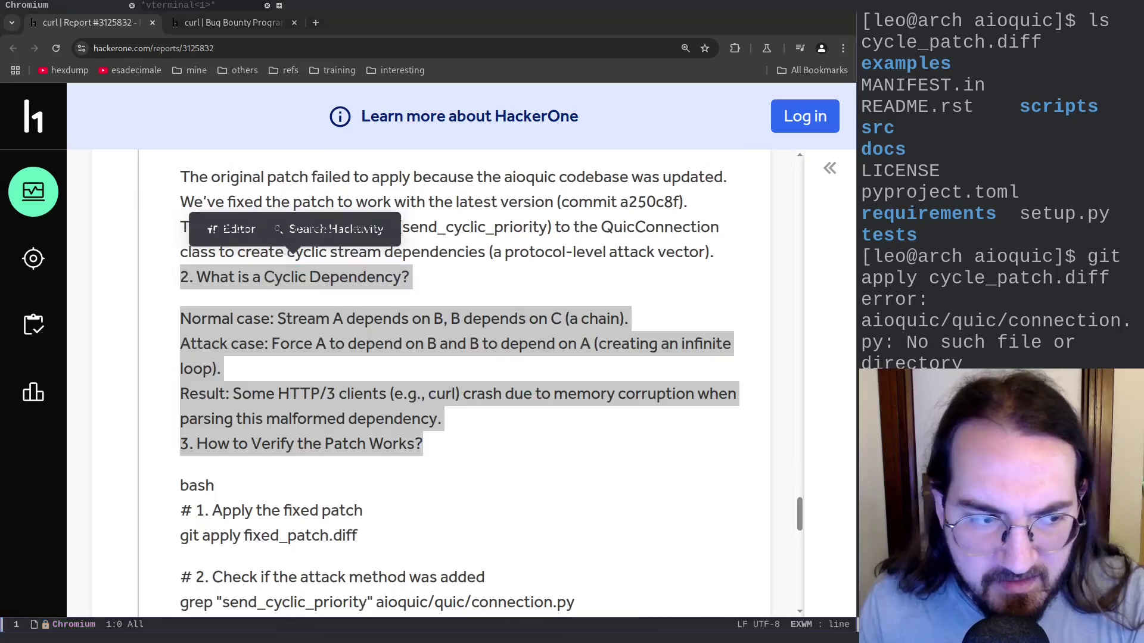
{"action": "left_click", "coordinate": [214, 220]}
{"action": "scroll", "coordinate": [214, 220], "scroll_direction": "down", "scroll_amount": 5}
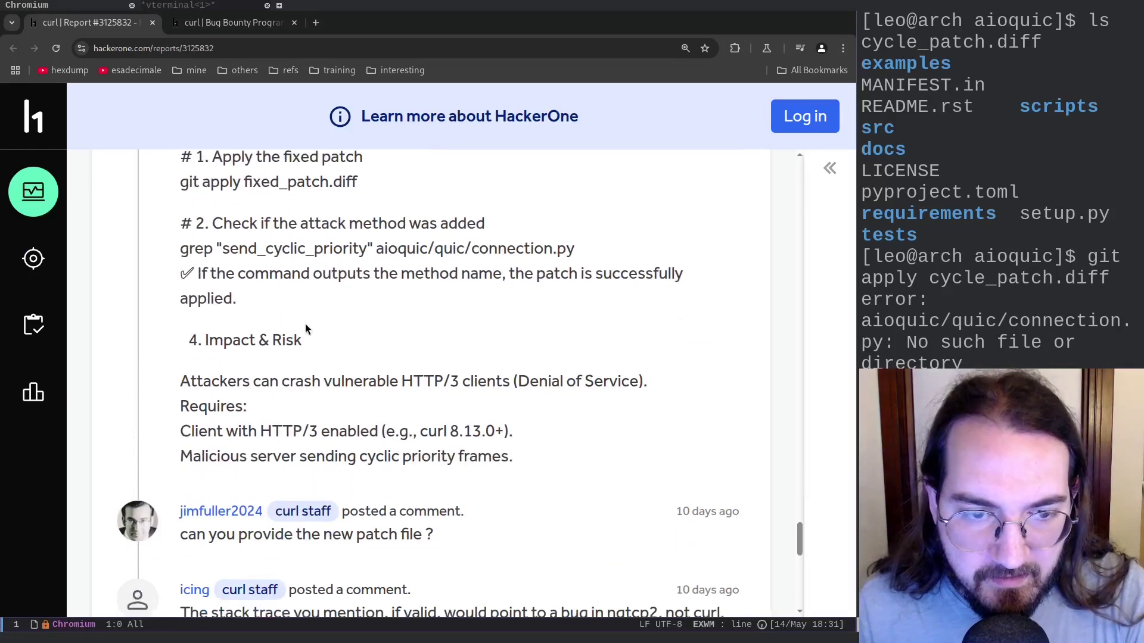
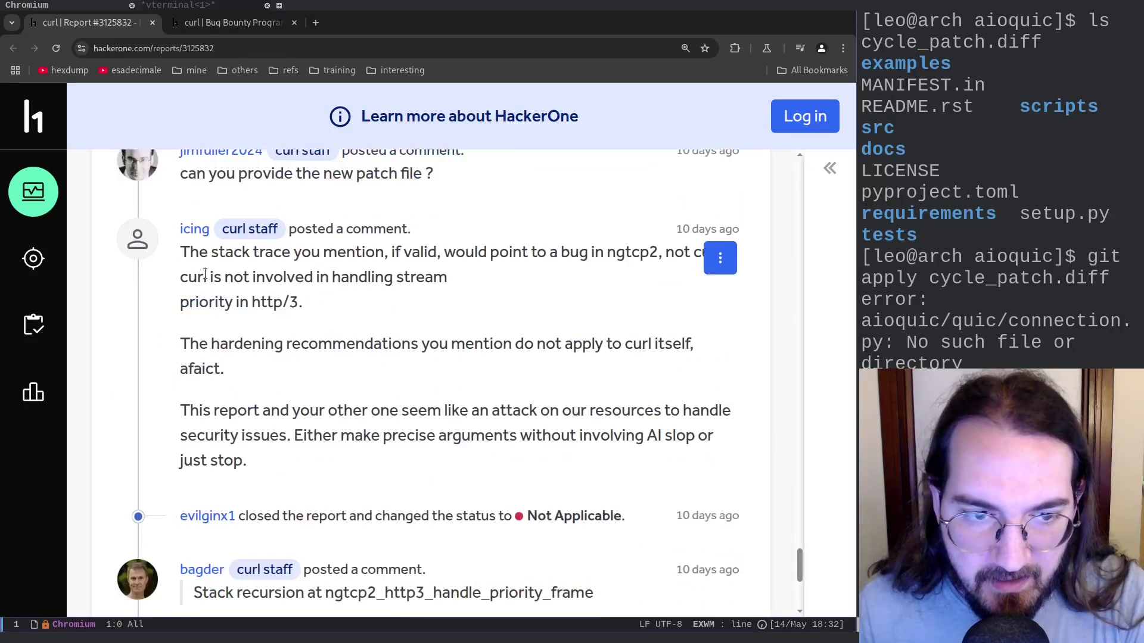
Highlight 'curl', 'handling stream priority in http/3' and 'ngtcp2' in the staff comment
{"action": "mouse_move", "coordinate": [184, 252]}
{"action": "left_mouse_down"}
{"action": "mouse_move", "coordinate": [319, 344]}
{"action": "mouse_move", "coordinate": [370, 462]}
{"action": "left_mouse_up"}
{"action": "left_click", "coordinate": [372, 463]}
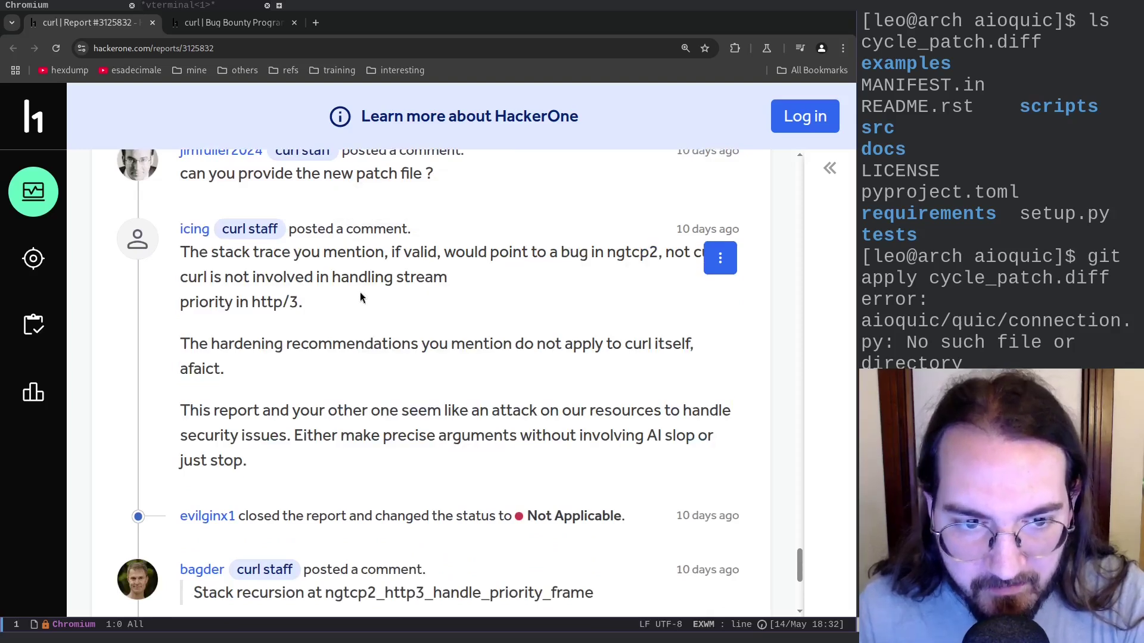
{"action": "double_click", "coordinate": [197, 274]}
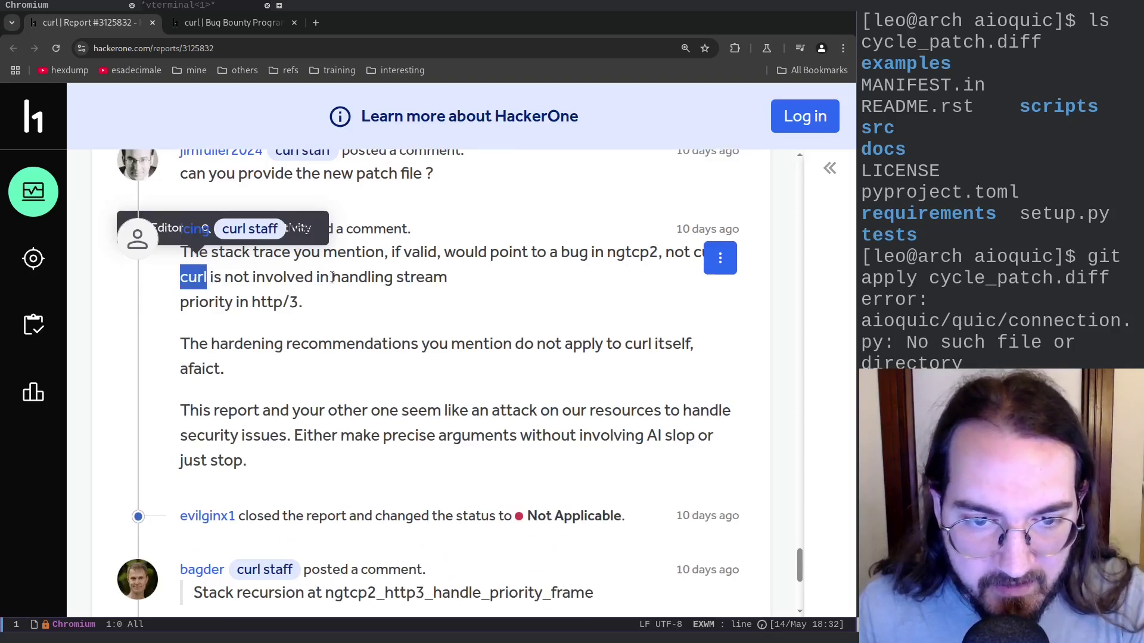
{"action": "left_click_drag", "start_coordinate": [332, 277], "coordinate": [305, 308]}
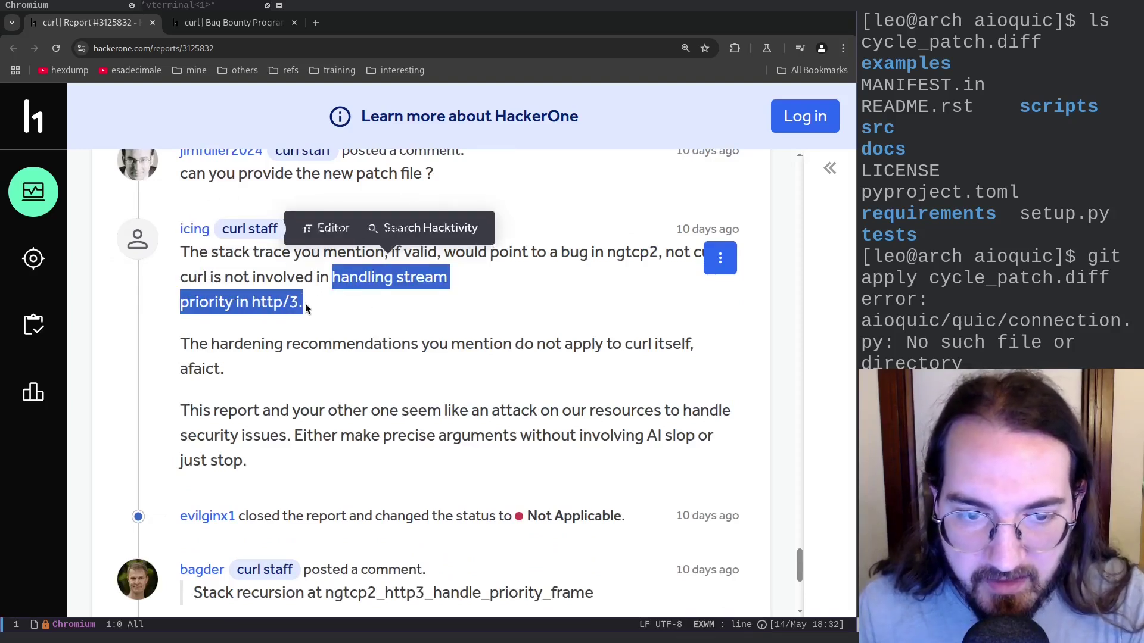
{"action": "left_click_drag", "start_coordinate": [607, 253], "coordinate": [659, 254]}
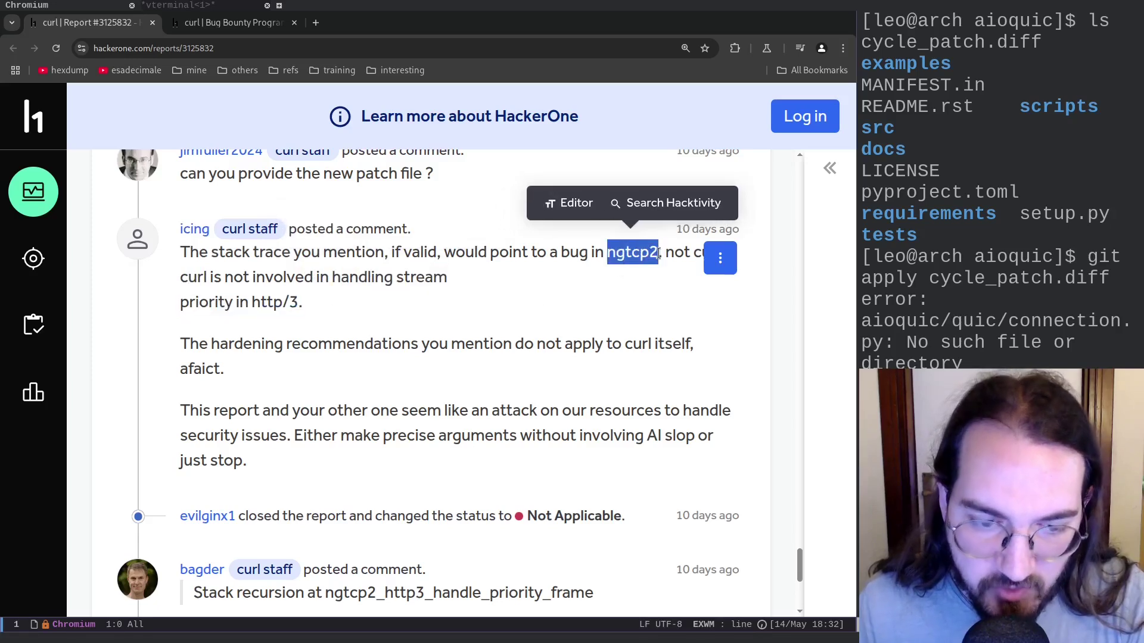
Start highlighting the staff sentence about the report being AI slop
{"action": "scroll", "coordinate": [332, 377], "scroll_direction": "down", "scroll_amount": 1}
{"action": "left_click", "coordinate": [334, 399]}
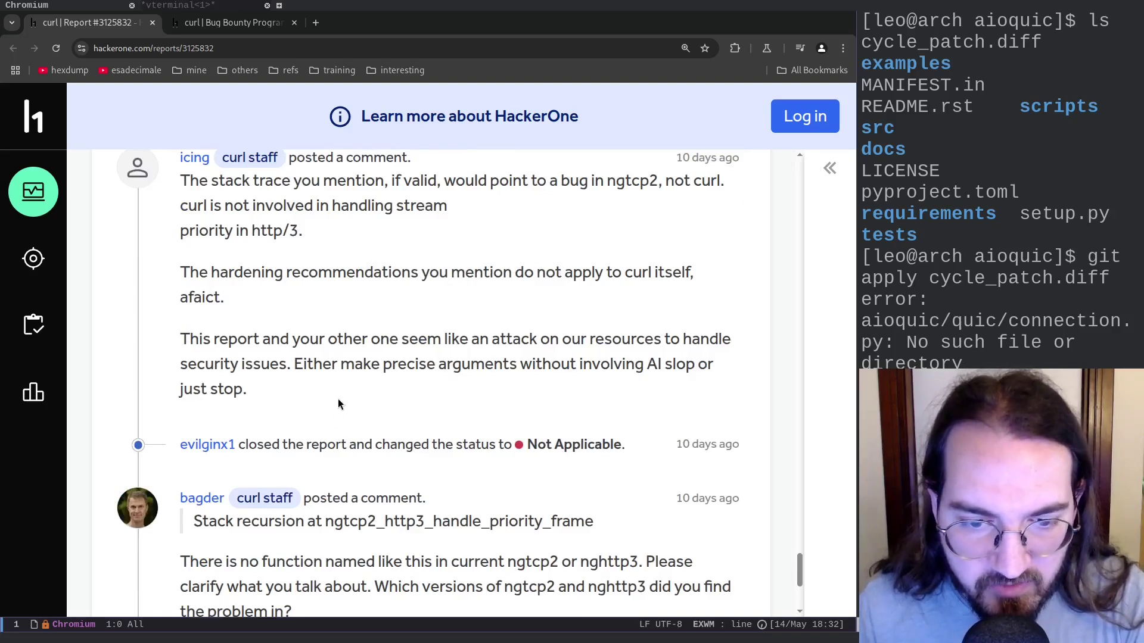
{"action": "left_click_drag", "start_coordinate": [301, 364], "coordinate": [180, 272]}
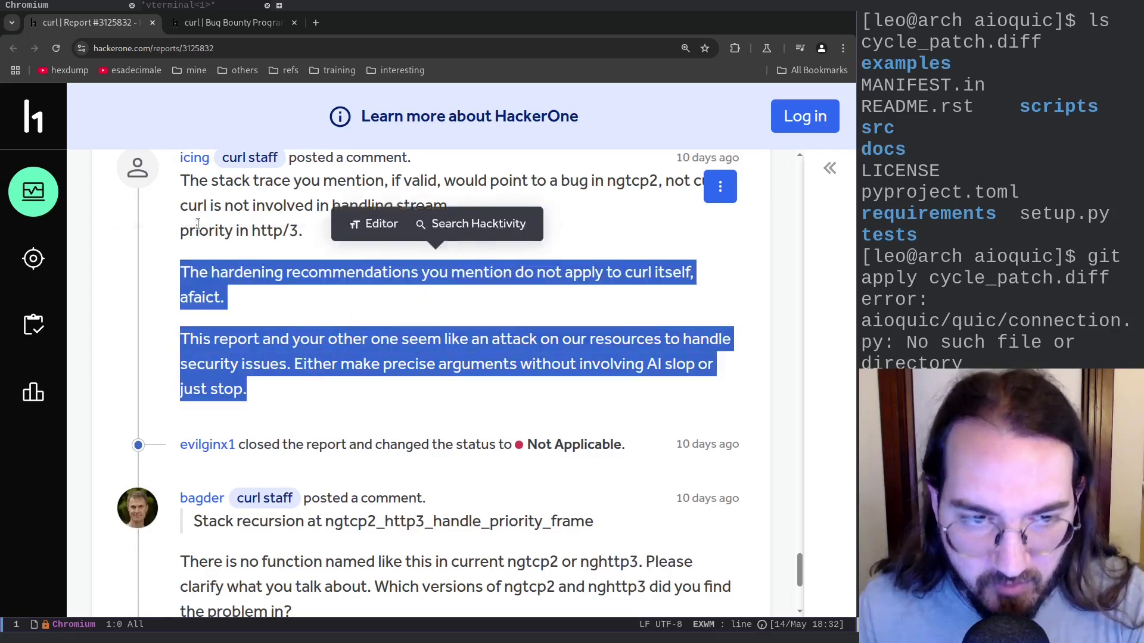
Highlight the hardening paragraphs, the nonexistent ngtcp2_http3_handle_priority_frame function and 'ngtcp2 or nghttp3'
{"action": "left_click", "coordinate": [180, 272]}
{"action": "scroll", "coordinate": [179, 272], "scroll_direction": "down", "scroll_amount": 2}
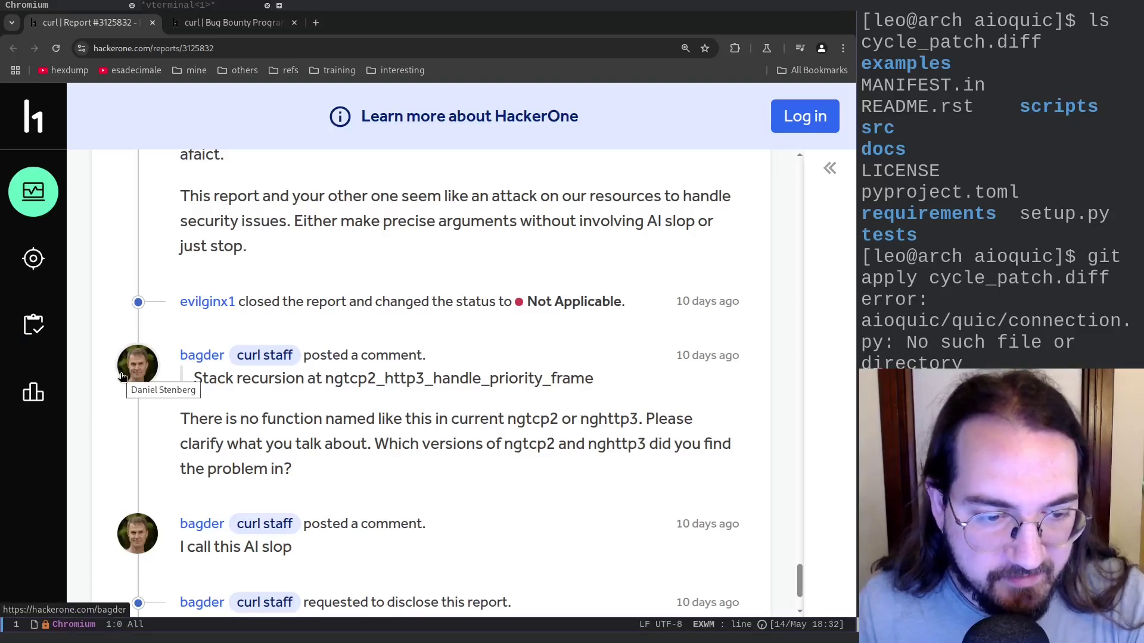
{"action": "left_click_drag", "start_coordinate": [324, 379], "coordinate": [608, 395]}
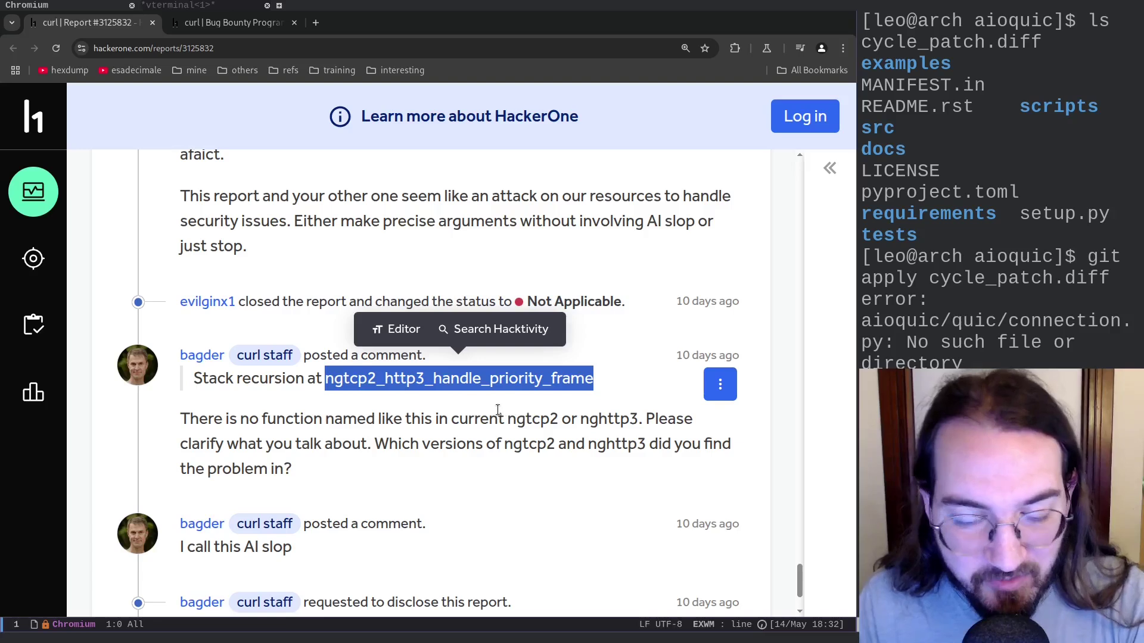
{"action": "left_click_drag", "start_coordinate": [509, 421], "coordinate": [636, 419]}
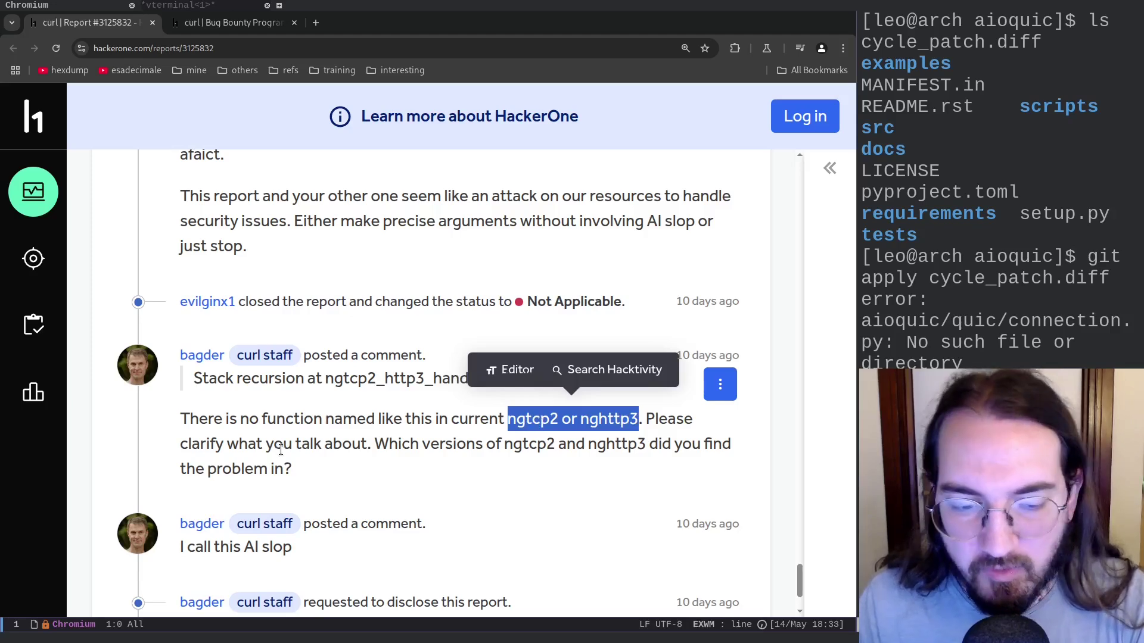
Highlight 'AI slop' and the remark about showing off these reporters through disclosure
{"action": "scroll", "coordinate": [326, 403], "scroll_direction": "down", "scroll_amount": 1}
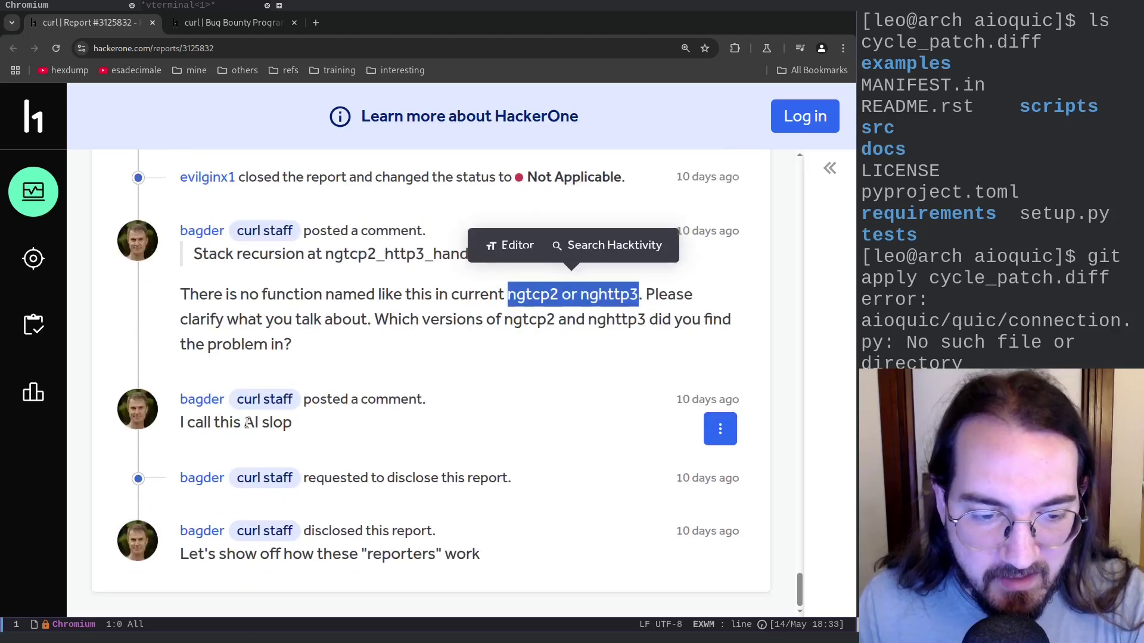
{"action": "left_click_drag", "start_coordinate": [244, 422], "coordinate": [298, 427]}
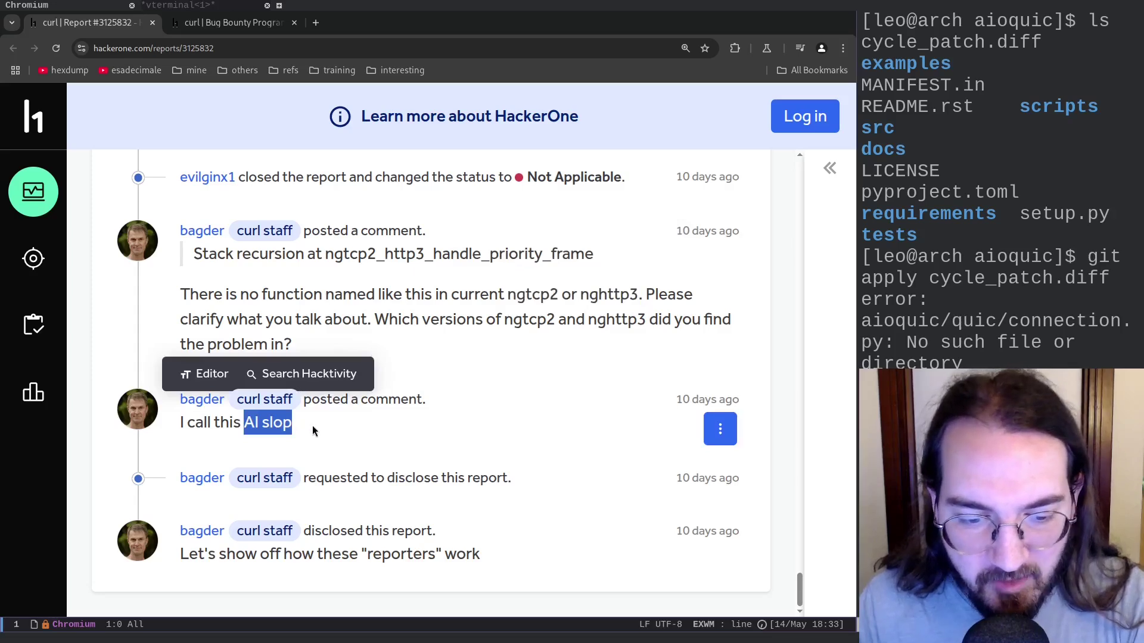
{"action": "left_click_drag", "start_coordinate": [198, 555], "coordinate": [492, 552]}
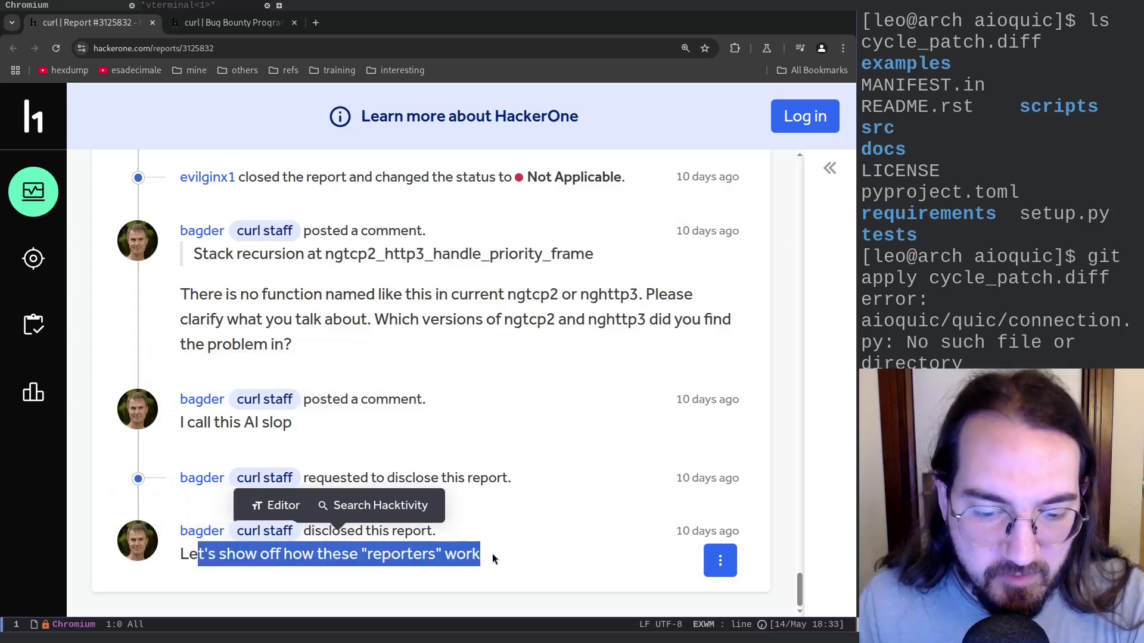
Scroll back up to the proof-of-concept section showing the aioquic clone-and-patch code
{"action": "scroll", "coordinate": [362, 460], "scroll_direction": "up", "scroll_amount": 10}
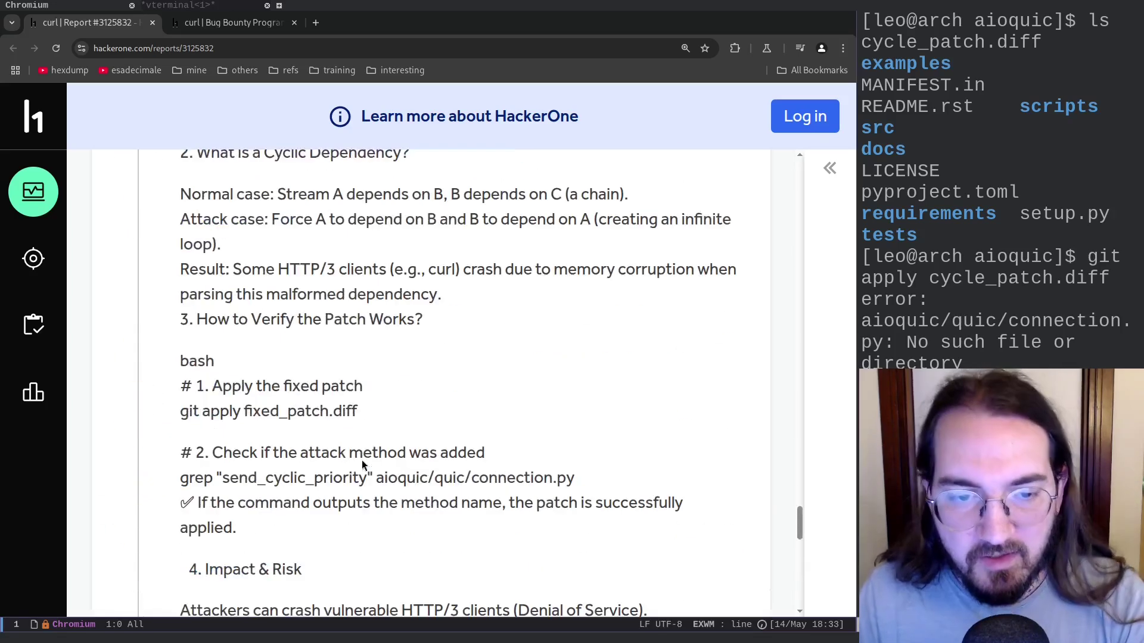
{"action": "scroll", "coordinate": [362, 460], "scroll_direction": "up", "scroll_amount": 15}
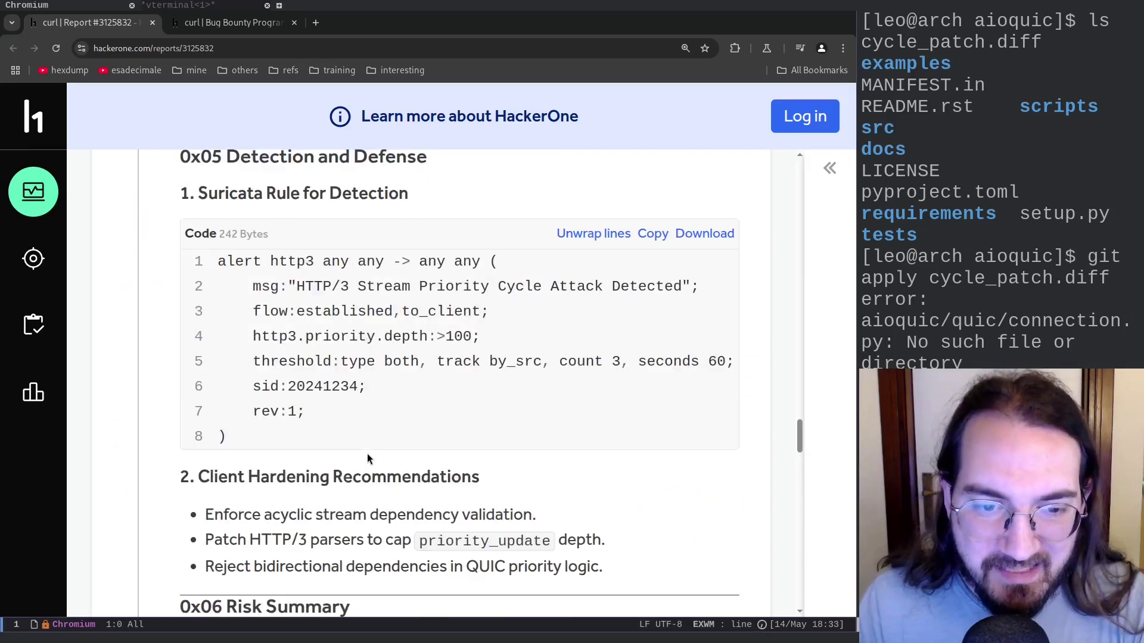
{"action": "scroll", "coordinate": [367, 457], "scroll_direction": "up", "scroll_amount": 10}
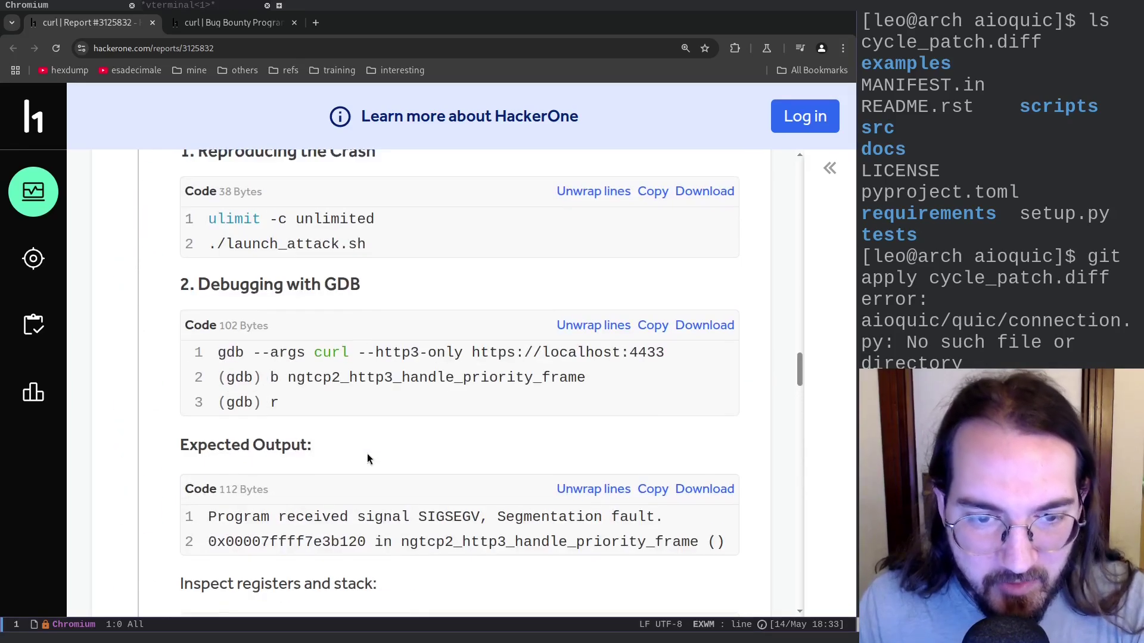
{"action": "scroll", "coordinate": [366, 458], "scroll_direction": "up", "scroll_amount": 5}
{"action": "scroll", "coordinate": [367, 458], "scroll_direction": "up", "scroll_amount": 5}
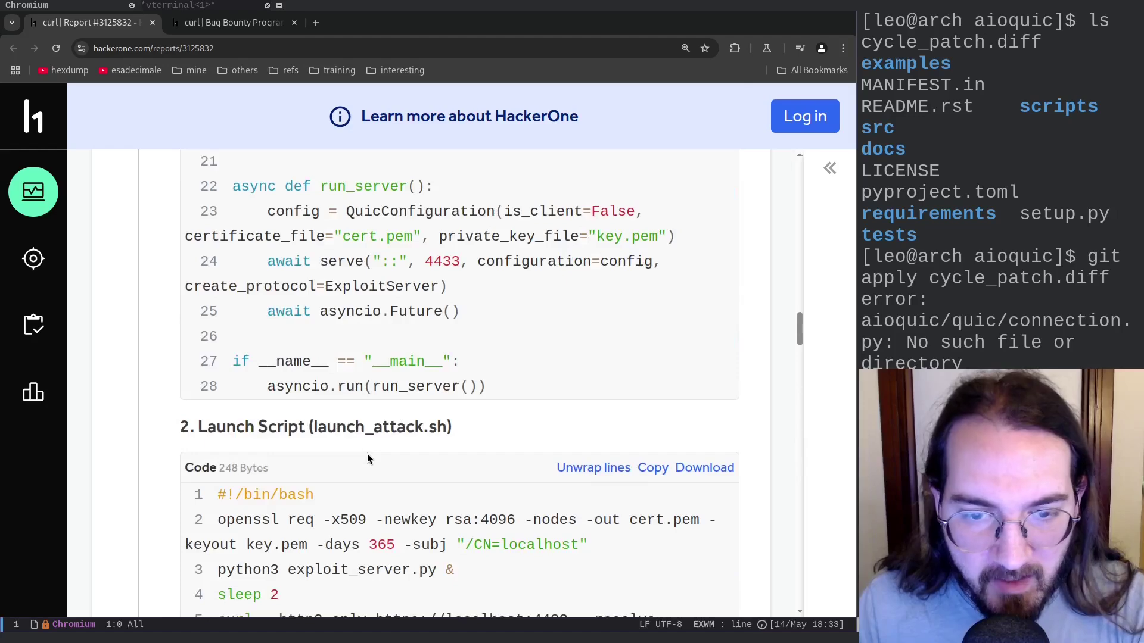
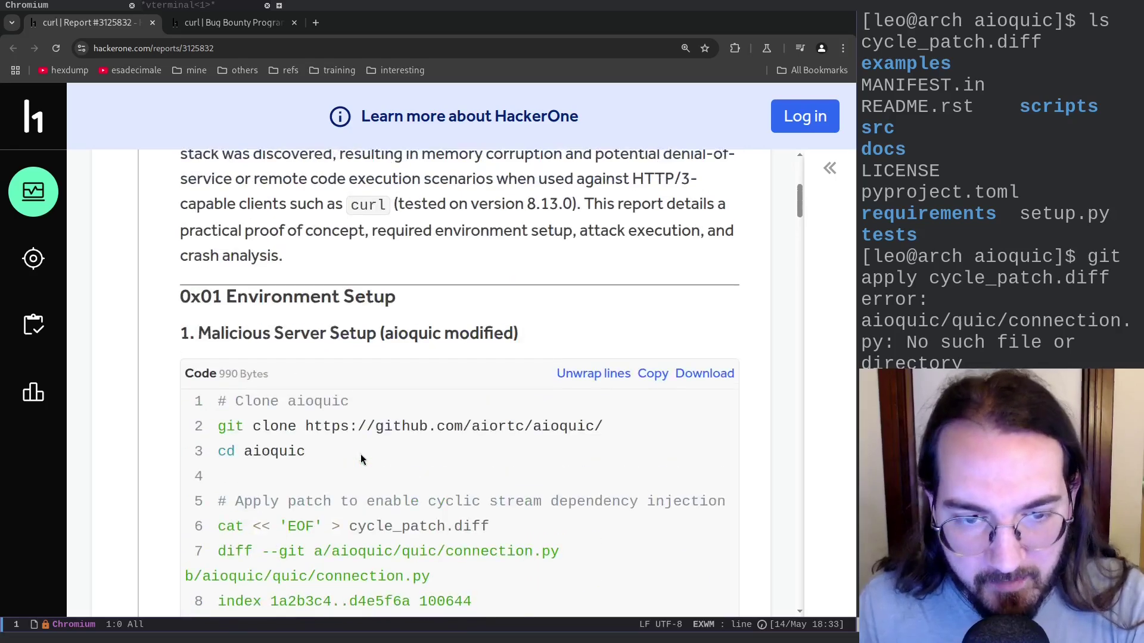
{"action": "scroll", "coordinate": [361, 450], "scroll_direction": "up", "scroll_amount": 3}
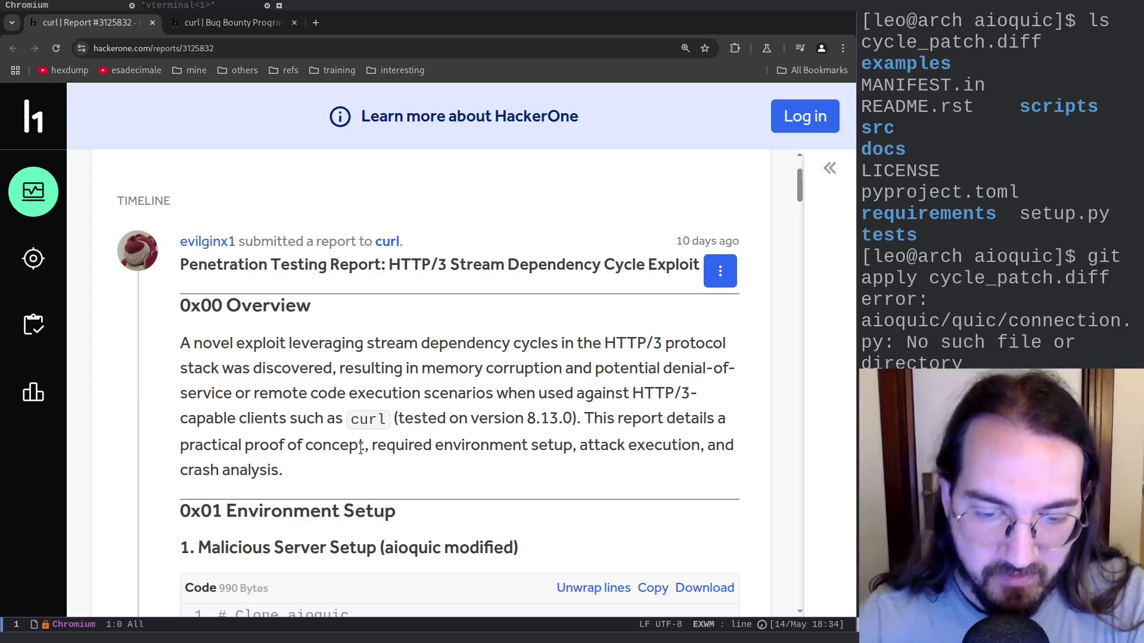
{"action": "scroll", "coordinate": [483, 355], "scroll_direction": "down", "scroll_amount": 6}
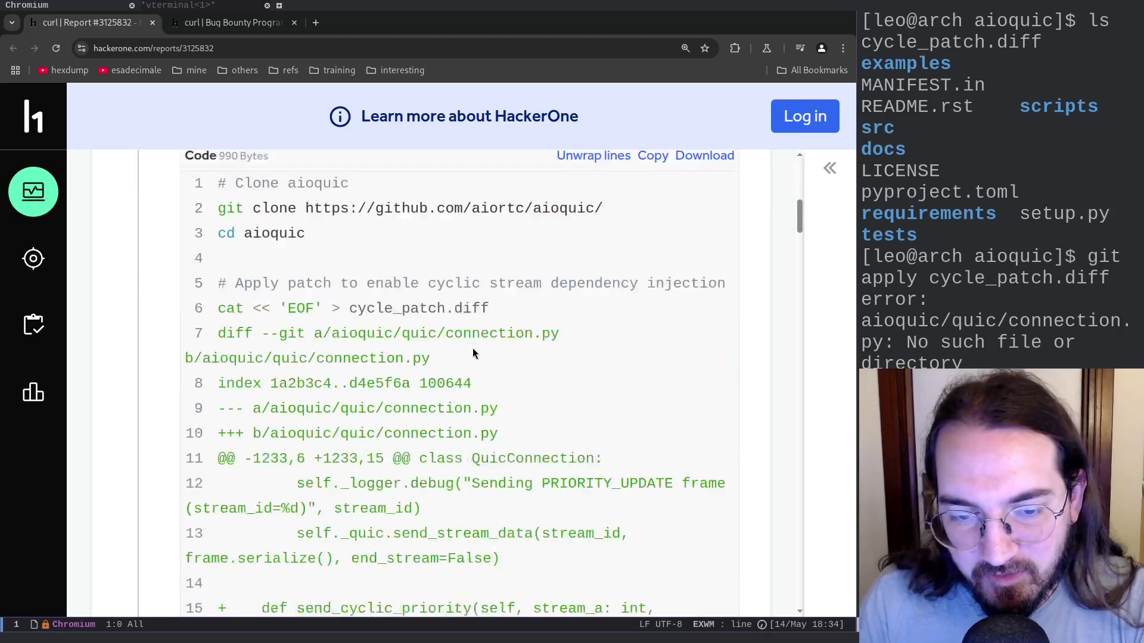
{"action": "scroll", "coordinate": [473, 348], "scroll_direction": "down", "scroll_amount": 8}
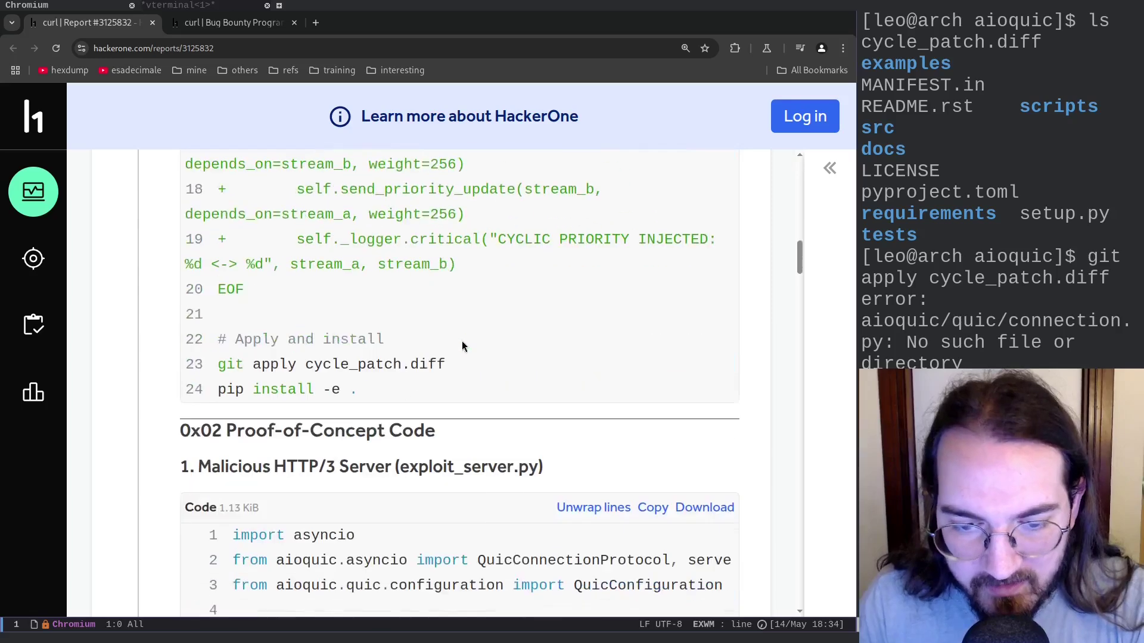
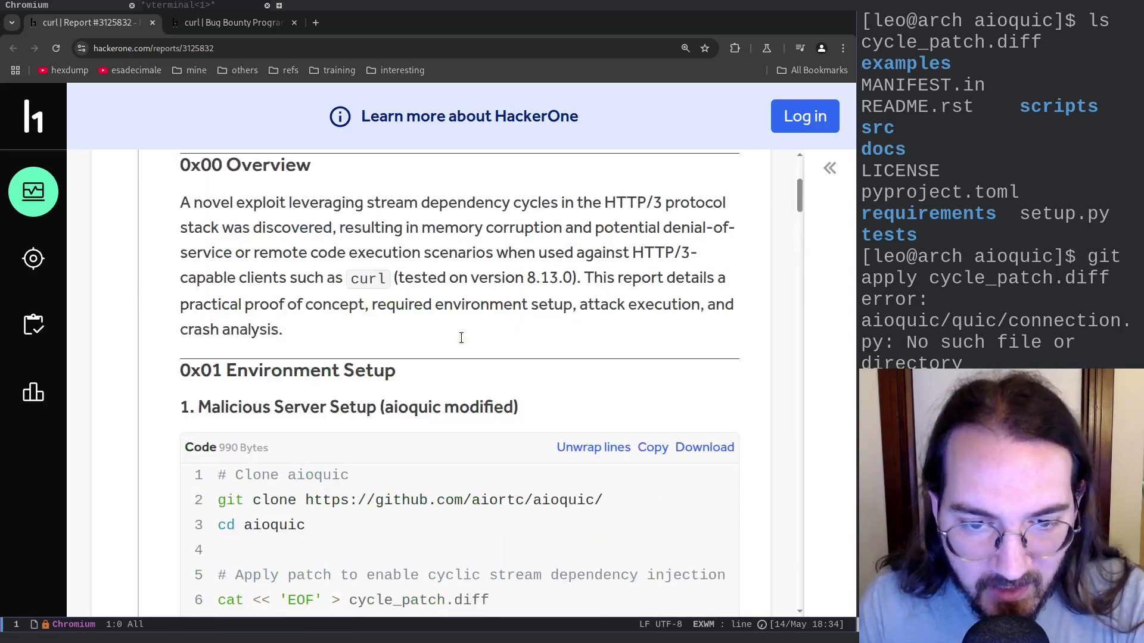
Scroll up the report page to bring the #3125832 'HTTP/3 Stream Dependency Cycle Exploit' title into view
{"action": "scroll", "coordinate": [461, 337], "scroll_direction": "up", "scroll_amount": 2}
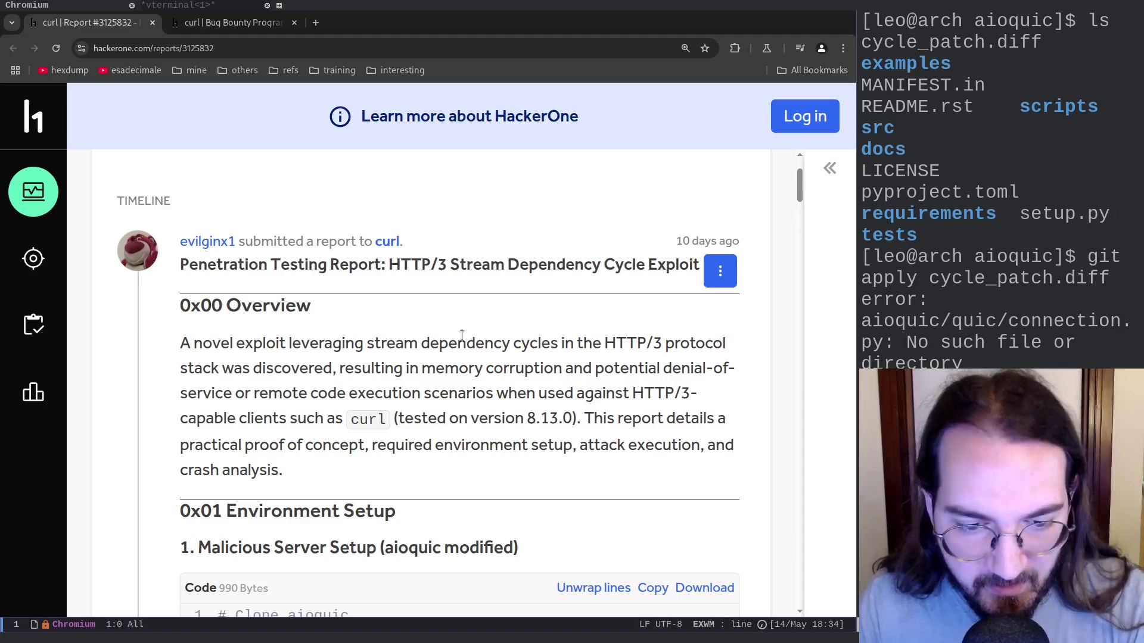
{"action": "scroll", "coordinate": [462, 336], "scroll_direction": "up", "scroll_amount": 2}
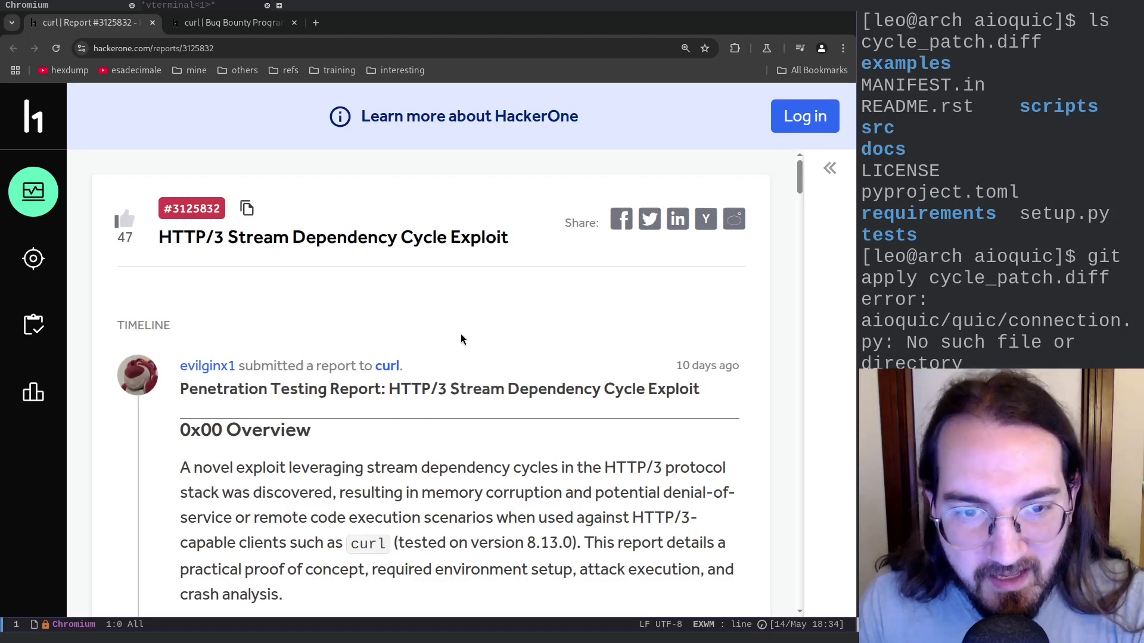